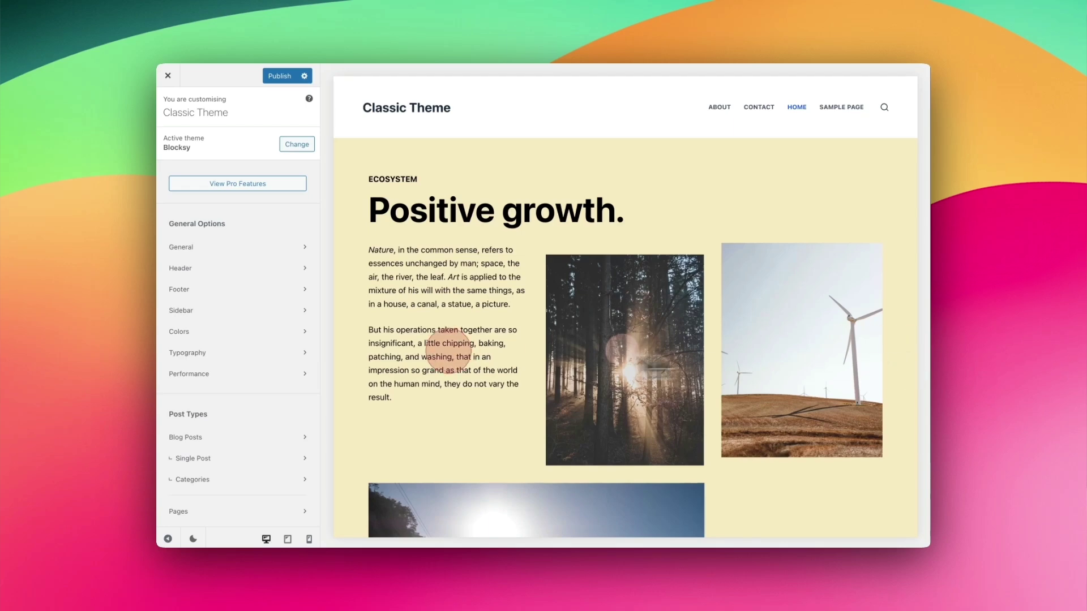
- Try Right Sidebar and Left Sidebar for Pages, then settle on Narrow Width without a sidebar
{"action": "scroll", "coordinate": [293, 347], "scroll_direction": "down", "scroll_amount": 5}
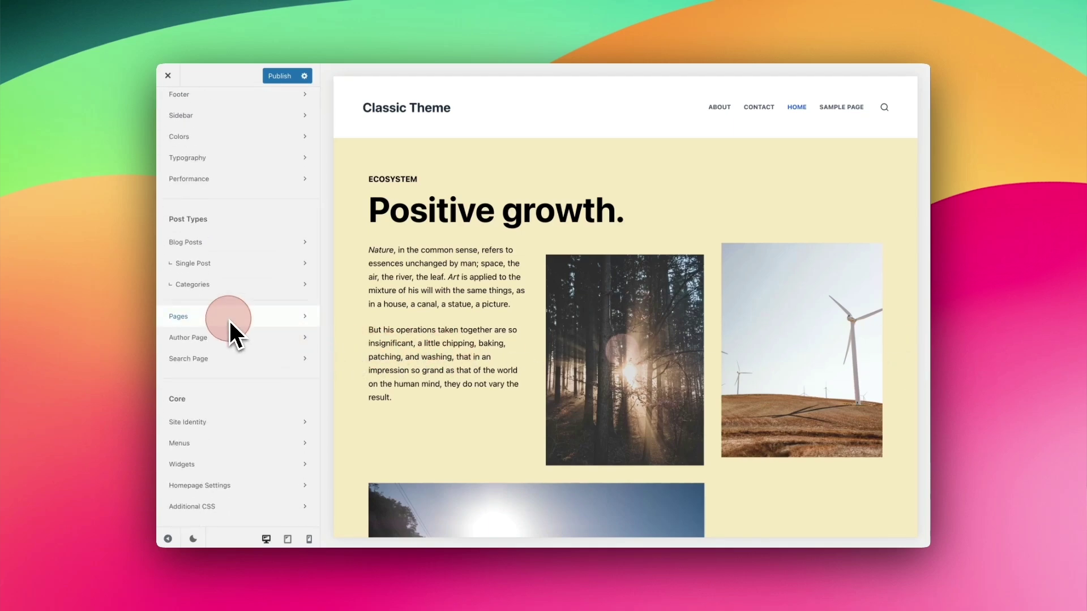
{"action": "left_click", "coordinate": [229, 320]}
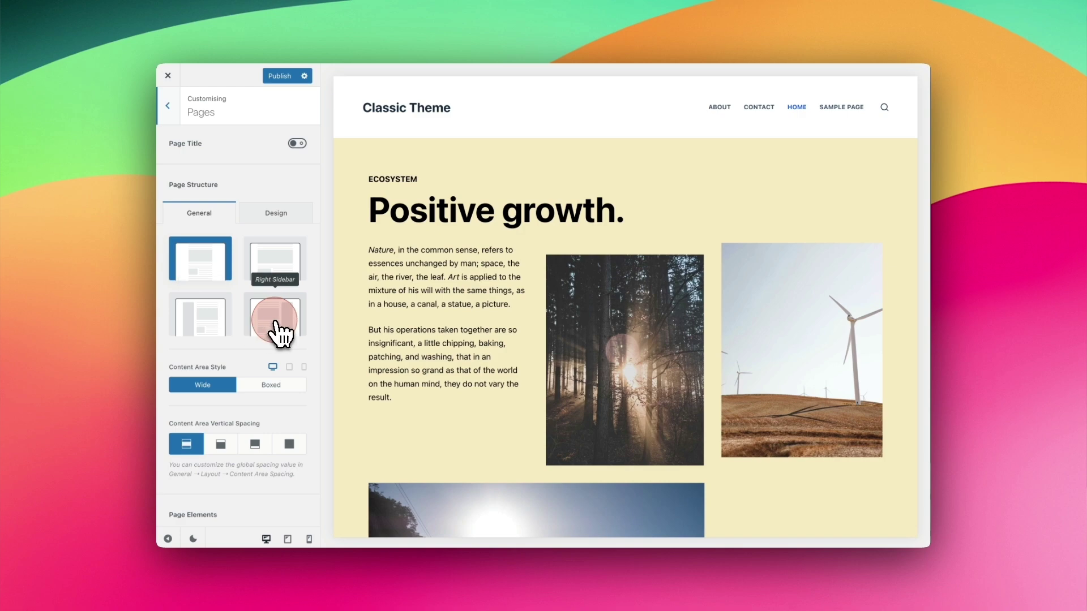
{"action": "left_click", "coordinate": [275, 318]}
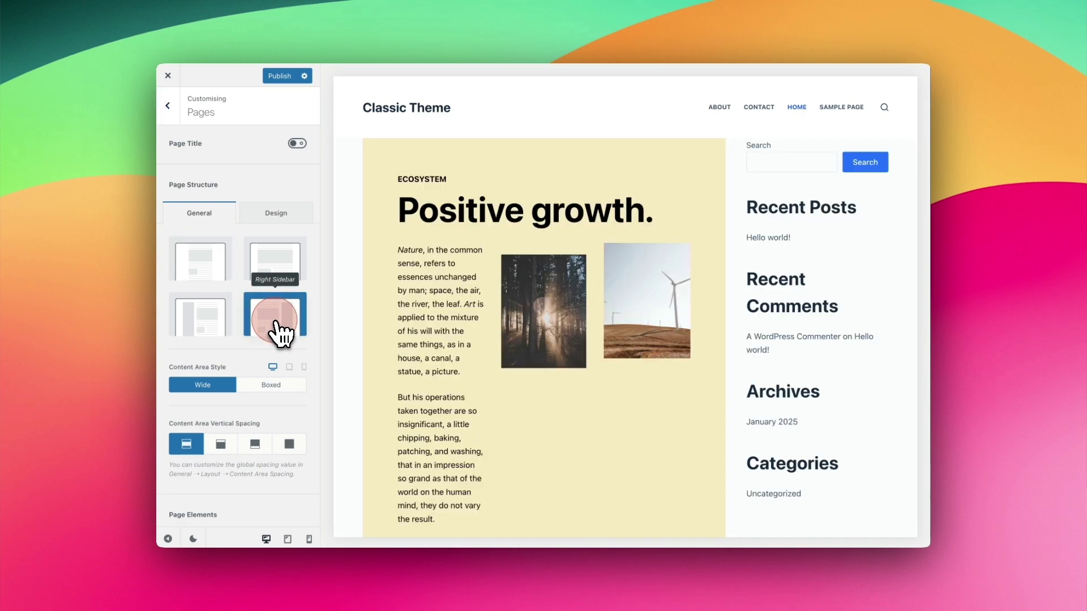
{"action": "left_click", "coordinate": [211, 320]}
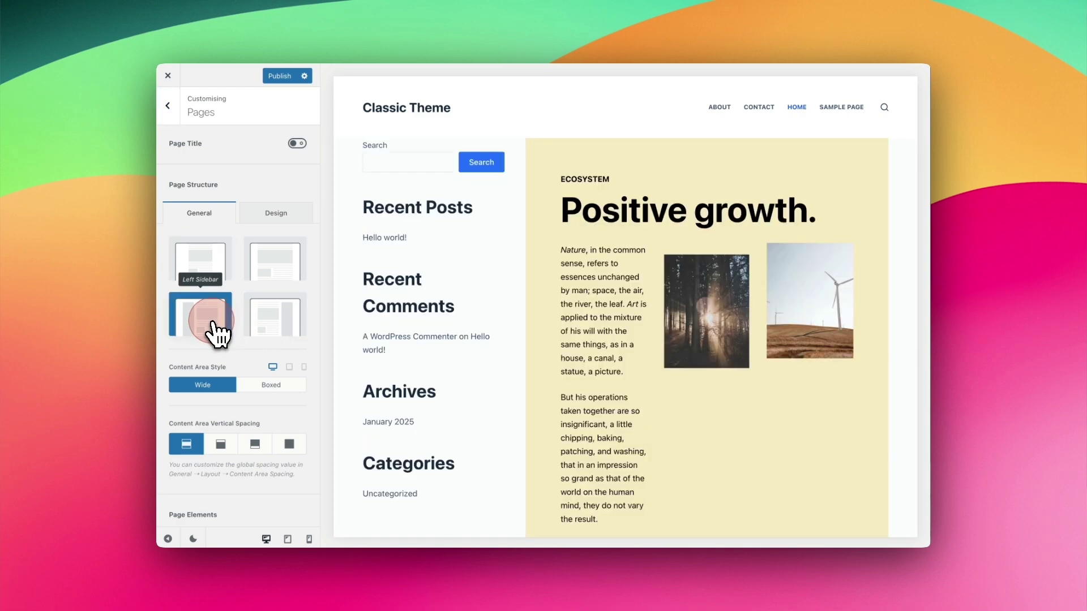
{"action": "left_click", "coordinate": [204, 267]}
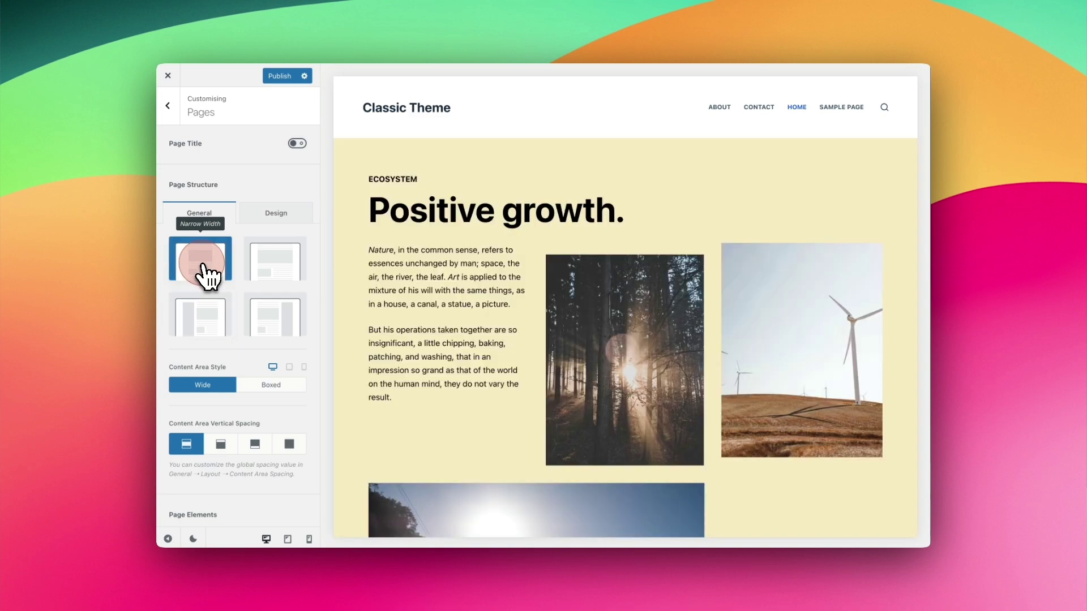
{"action": "left_click", "coordinate": [168, 105]}
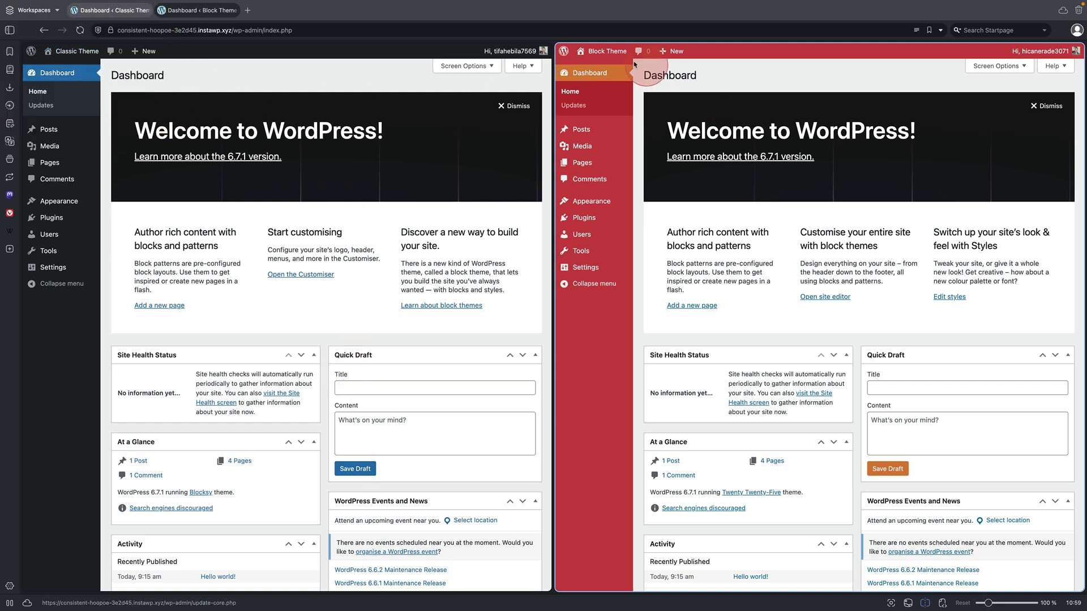
- Open the Customizer for the Classic Theme site from its Appearance menu
{"action": "mouse_move", "coordinate": [612, 58]}
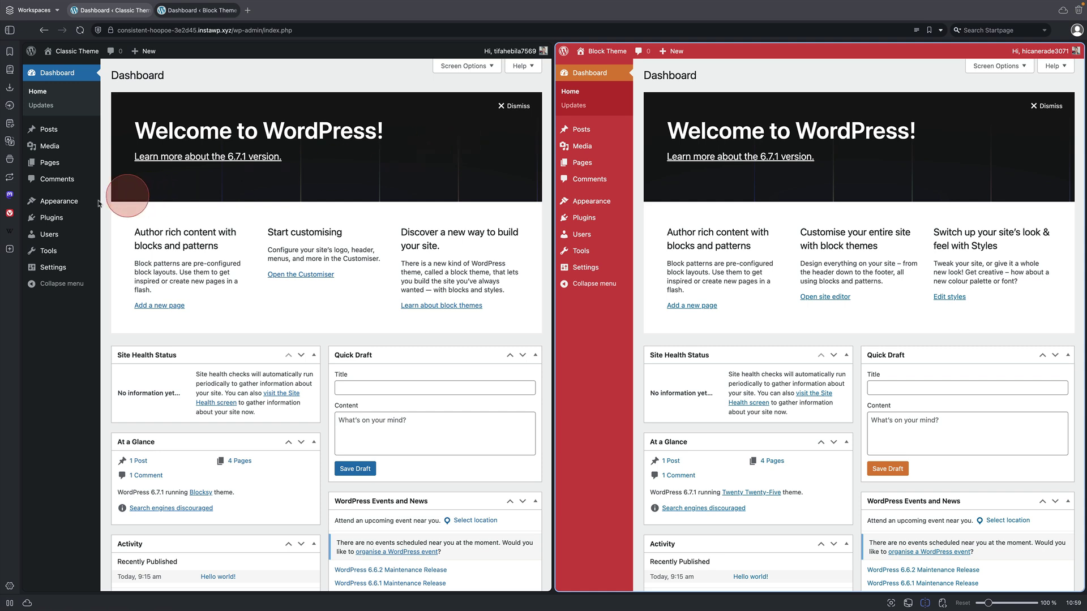
{"action": "mouse_move", "coordinate": [62, 202]}
{"action": "left_click", "coordinate": [126, 231]}
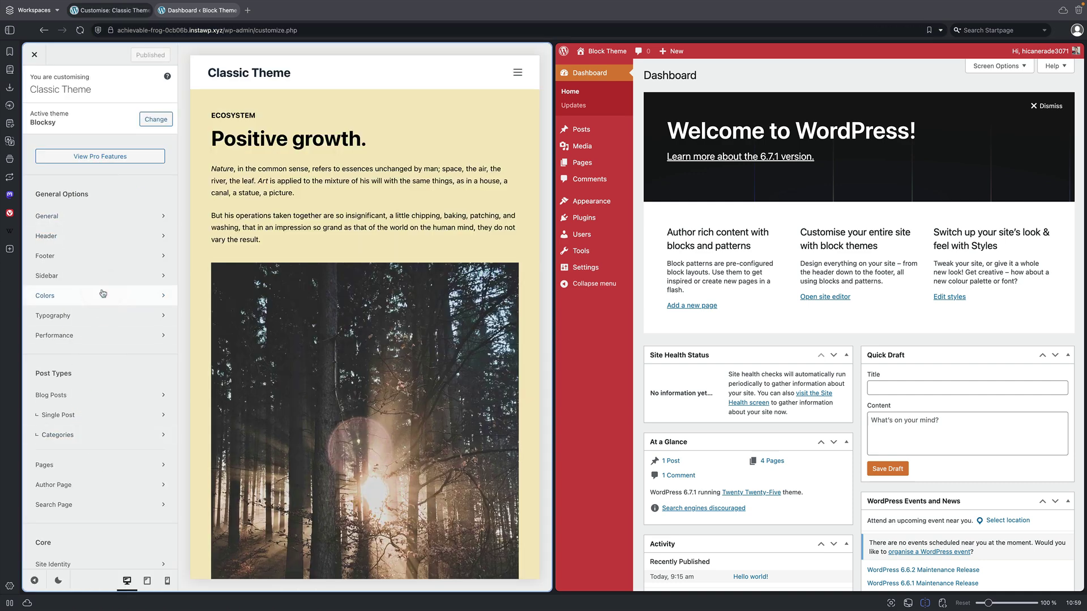
- Switch the Classic Theme's Pages structure to Right Sidebar, then to Left Sidebar
{"action": "scroll", "coordinate": [123, 341], "scroll_direction": "down", "scroll_amount": 3}
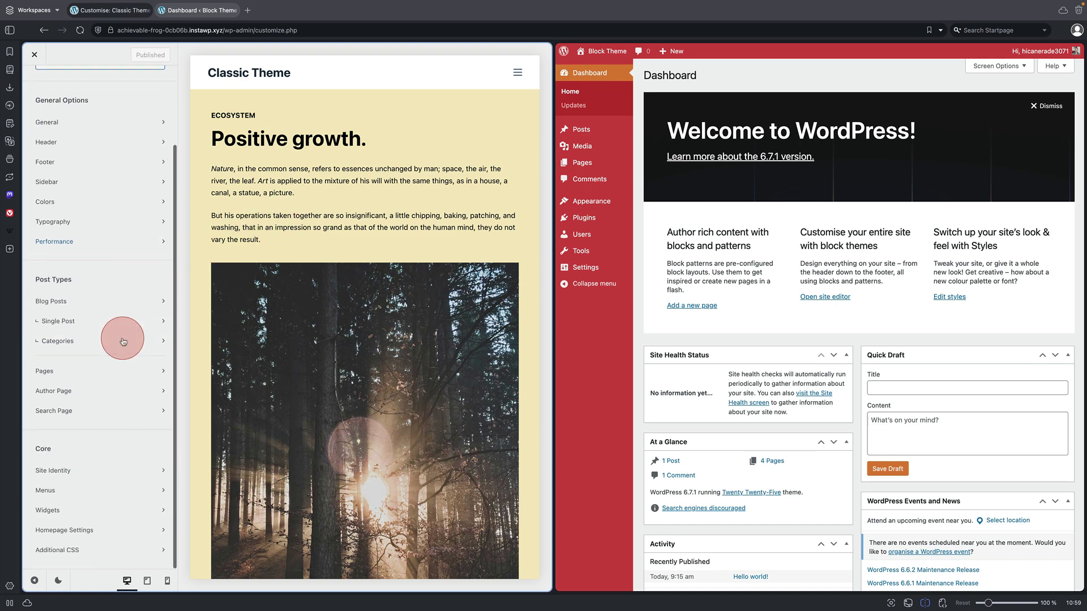
{"action": "scroll", "coordinate": [85, 391], "scroll_direction": "down", "scroll_amount": 1}
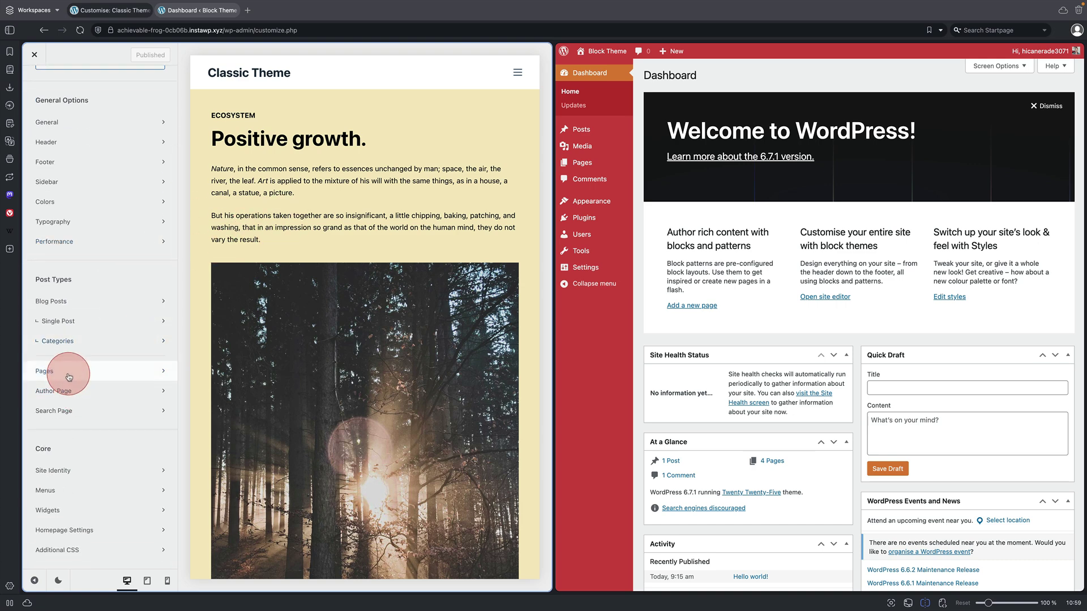
{"action": "left_click", "coordinate": [74, 371]}
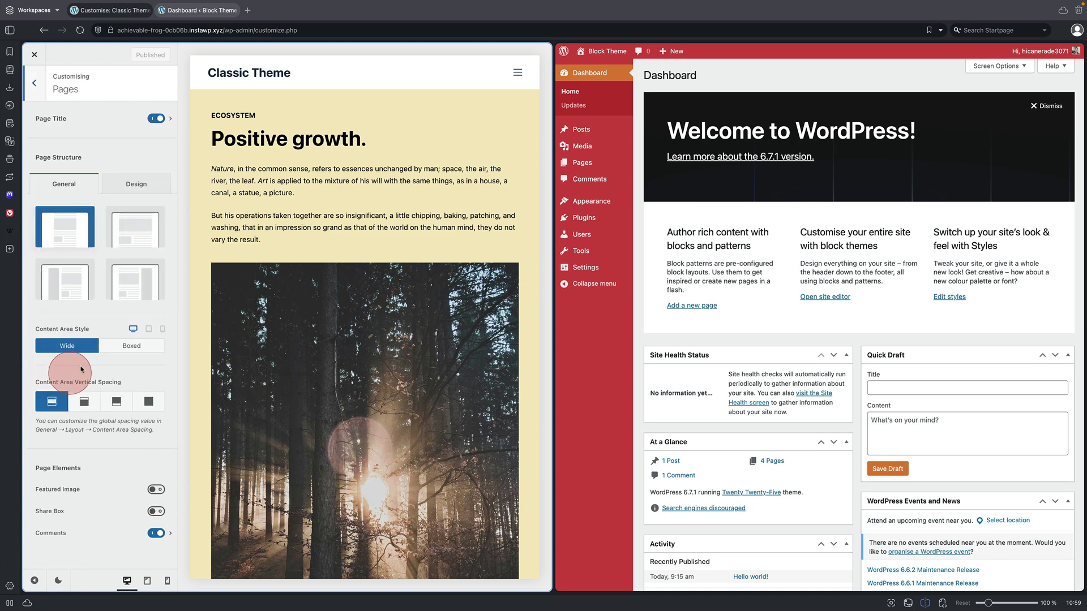
{"action": "left_click", "coordinate": [133, 284]}
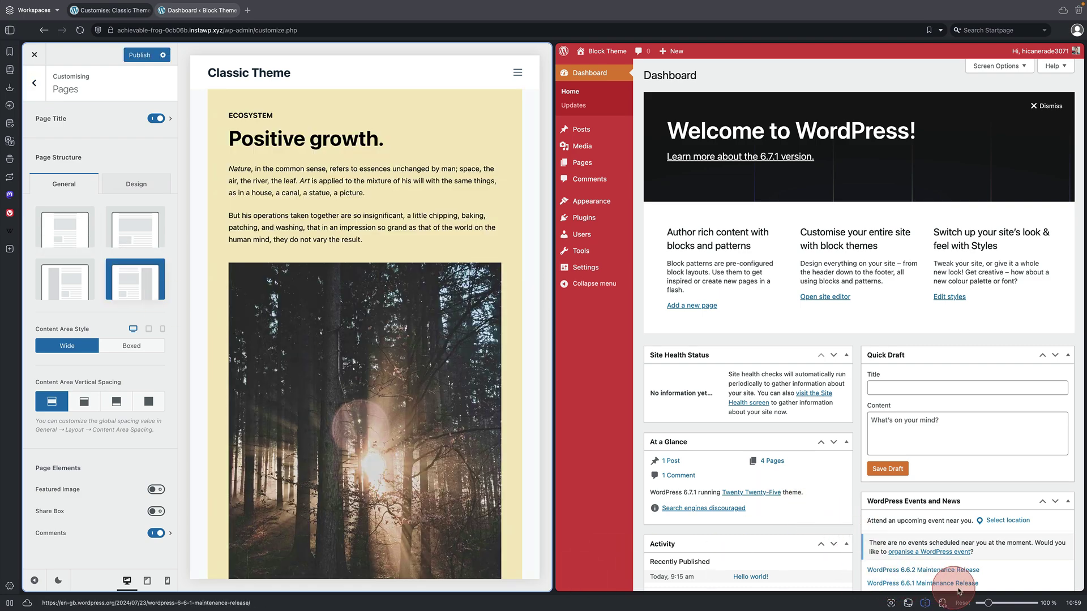
{"action": "scroll", "coordinate": [990, 606], "scroll_direction": "down", "scroll_amount": 2}
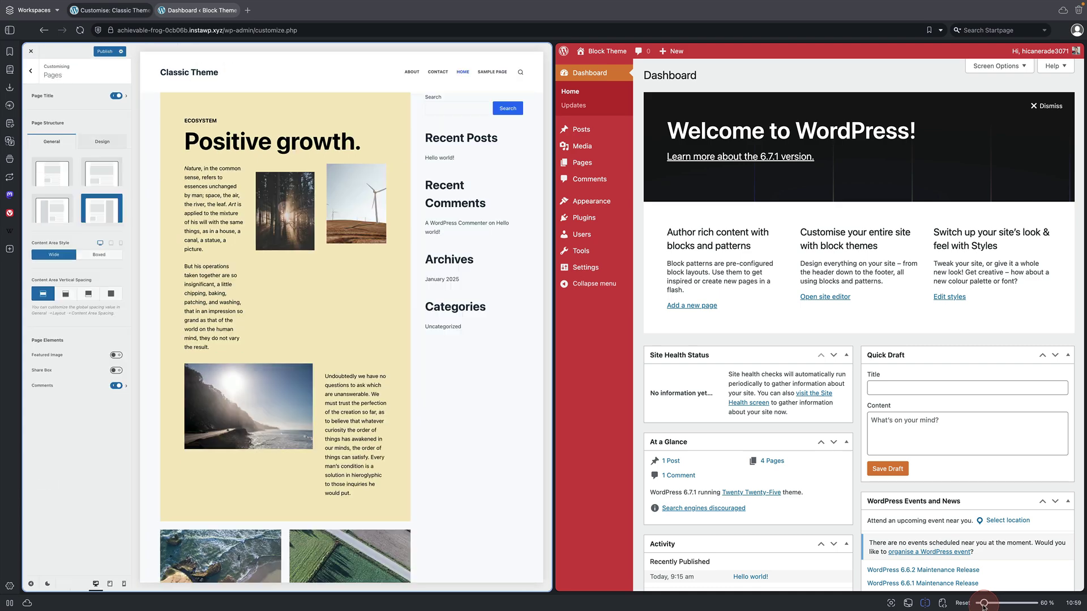
{"action": "scroll", "coordinate": [984, 603], "scroll_direction": "down", "scroll_amount": 2}
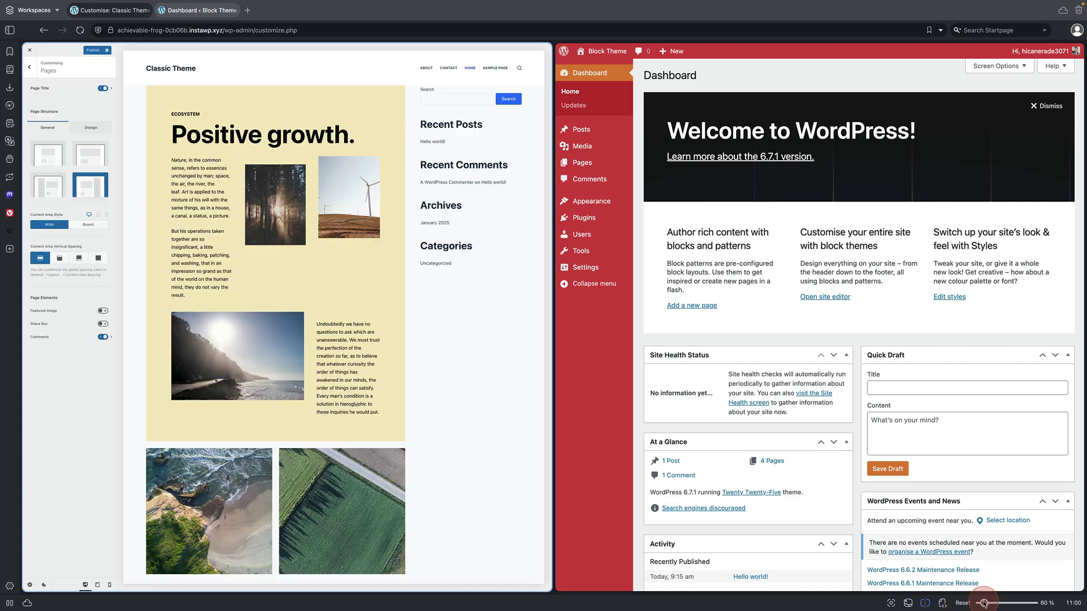
{"action": "left_click", "coordinate": [50, 194]}
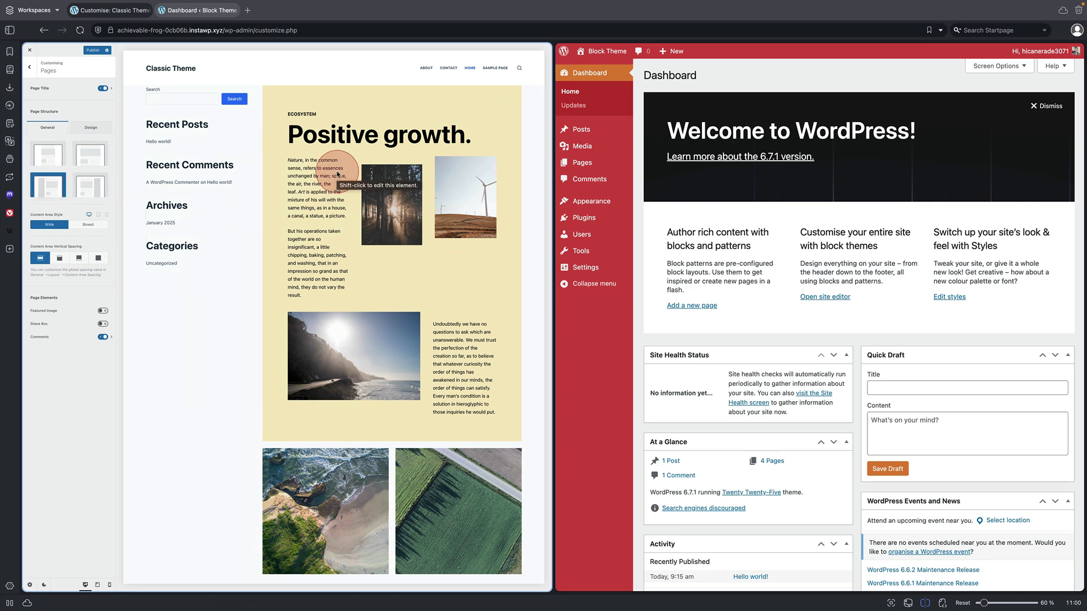
- Open the Block Theme's Site Editor, view its Pages list, and return to the Design menu
{"action": "mouse_move", "coordinate": [607, 207]}
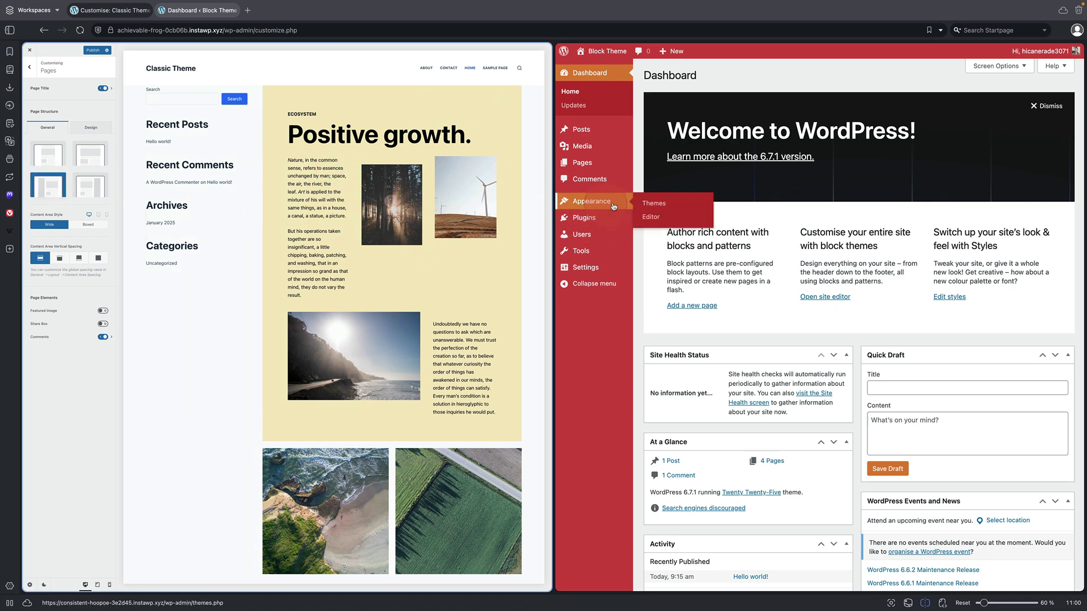
{"action": "left_click", "coordinate": [650, 220]}
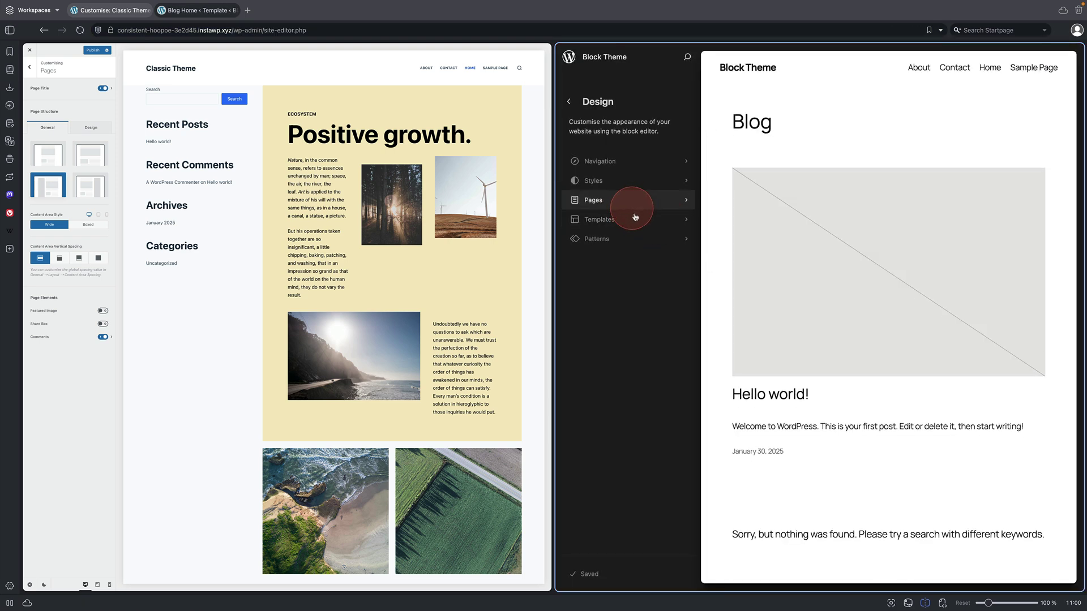
{"action": "left_click", "coordinate": [619, 207]}
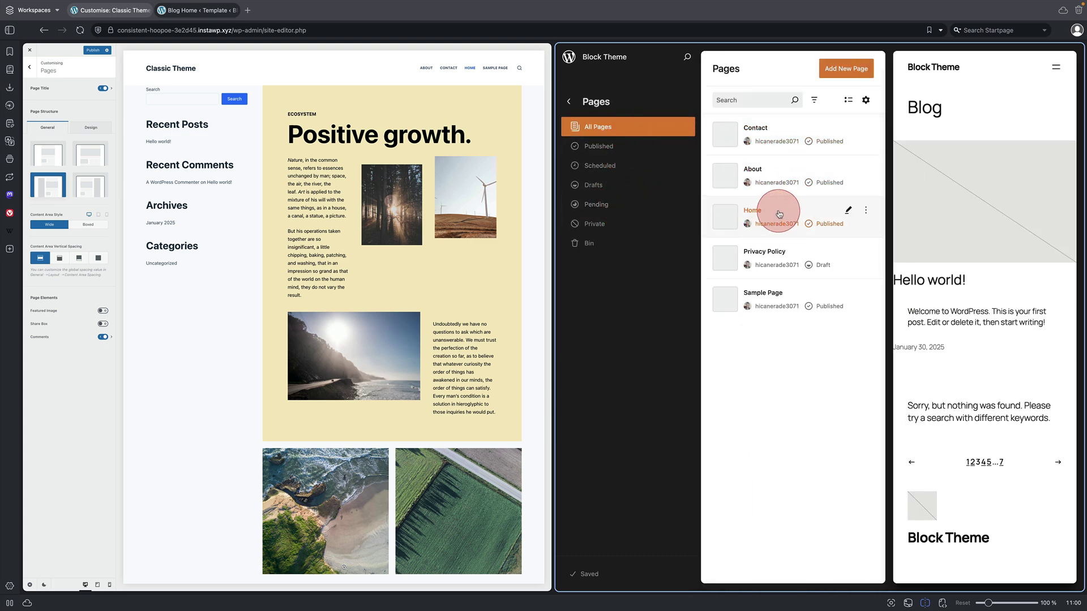
{"action": "left_click", "coordinate": [569, 103]}
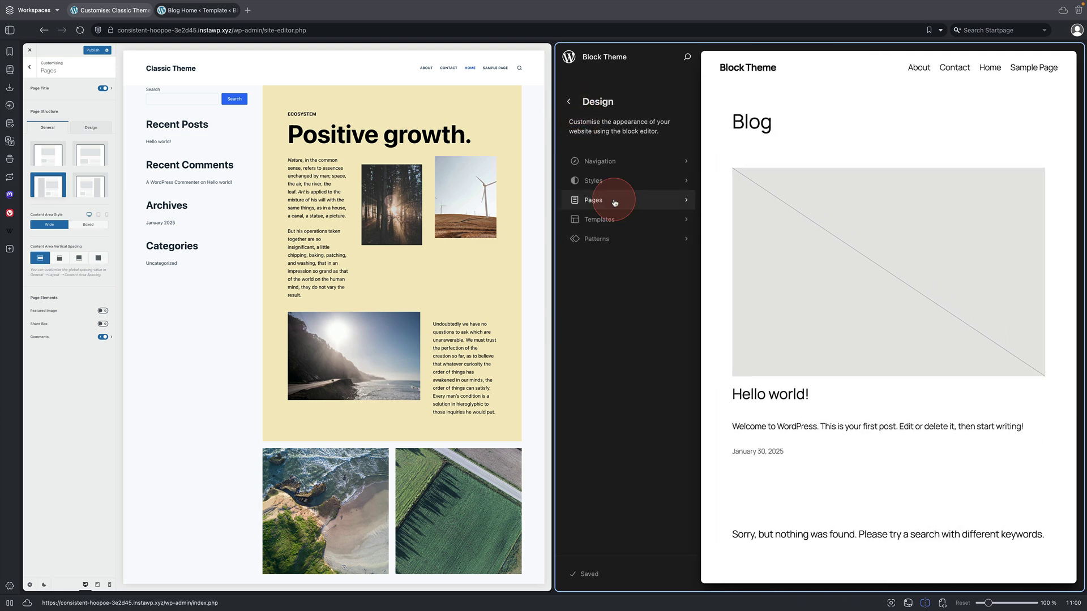
- Open the Pages template from the Block Theme's Templates grid
{"action": "left_click", "coordinate": [612, 217]}
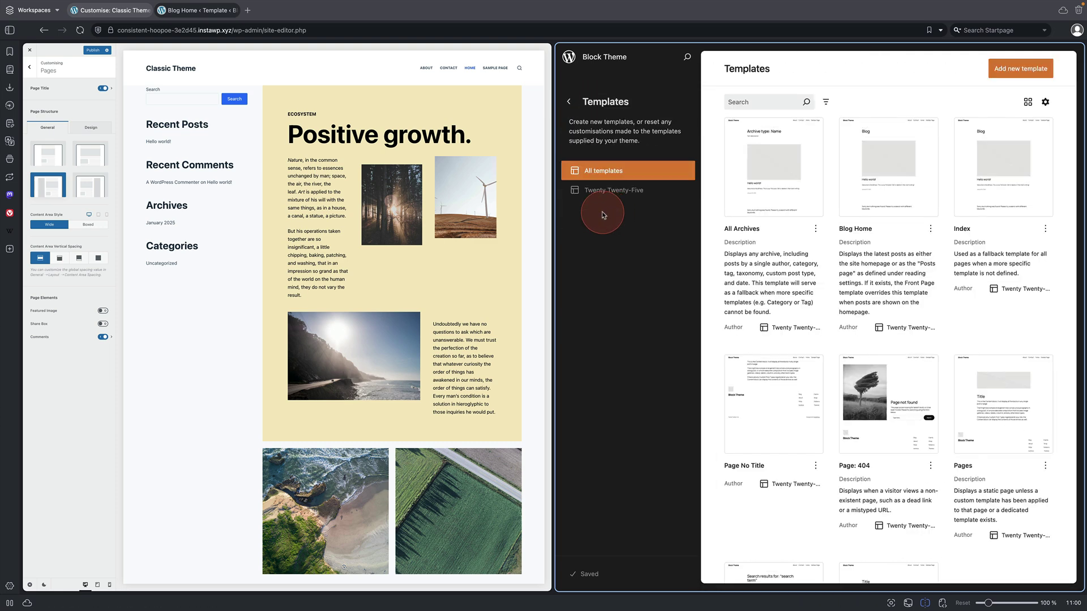
{"action": "scroll", "coordinate": [838, 315], "scroll_direction": "down", "scroll_amount": 3}
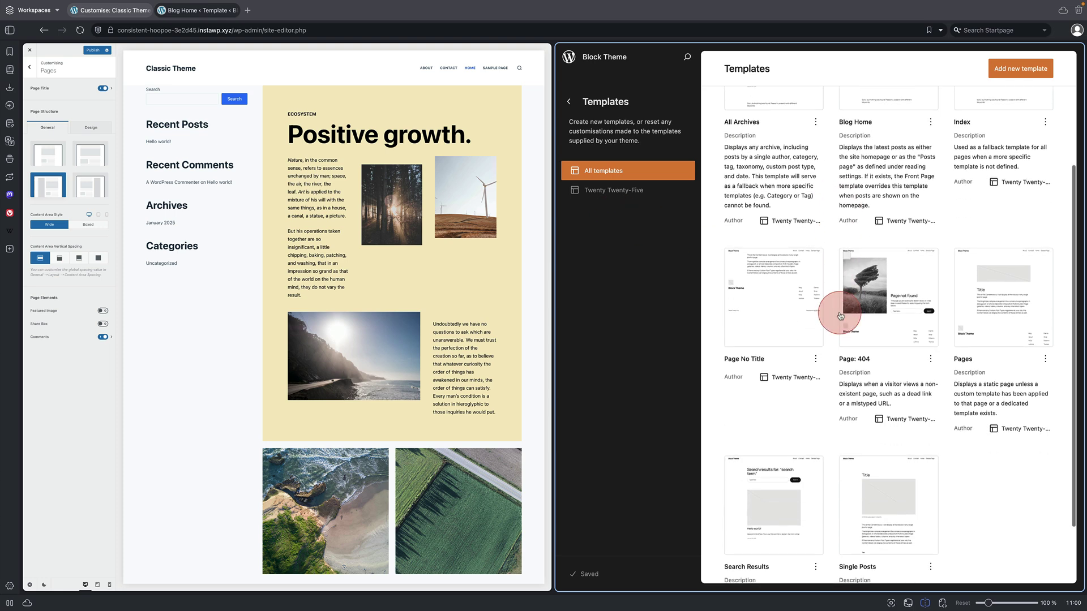
{"action": "left_click", "coordinate": [988, 223]}
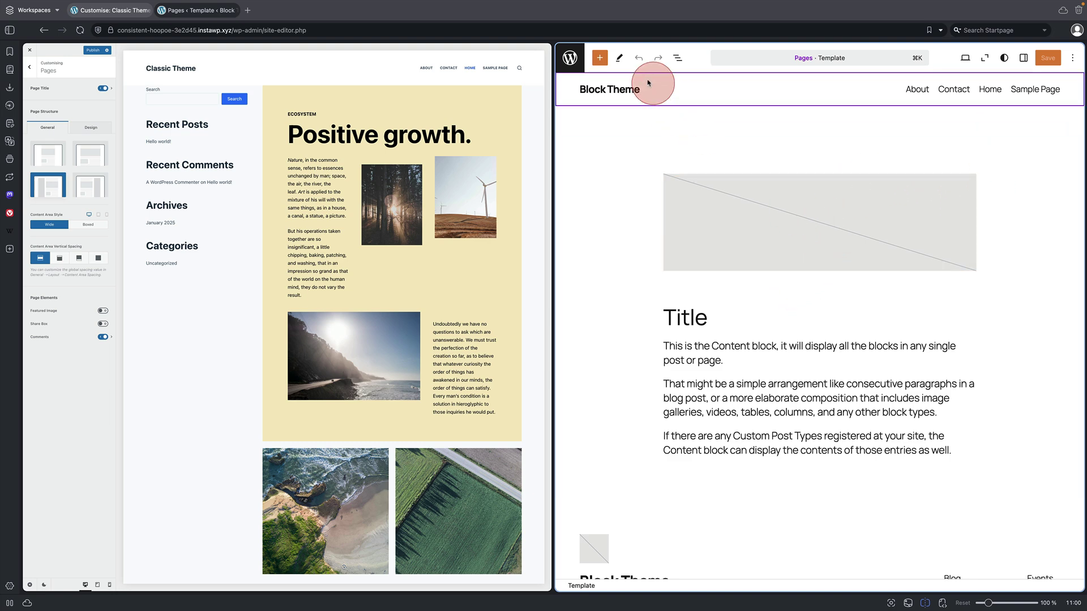
- Show the template's List View and expand the nested Group holding the page content
{"action": "left_click", "coordinate": [677, 58]}
{"action": "left_click", "coordinate": [592, 122]}
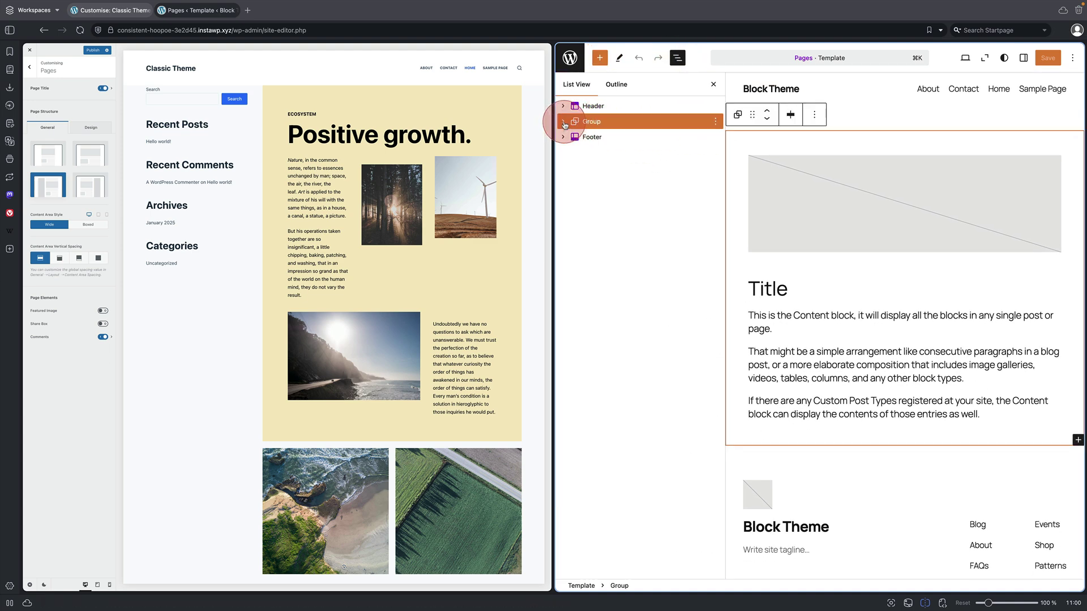
{"action": "left_click", "coordinate": [575, 137]}
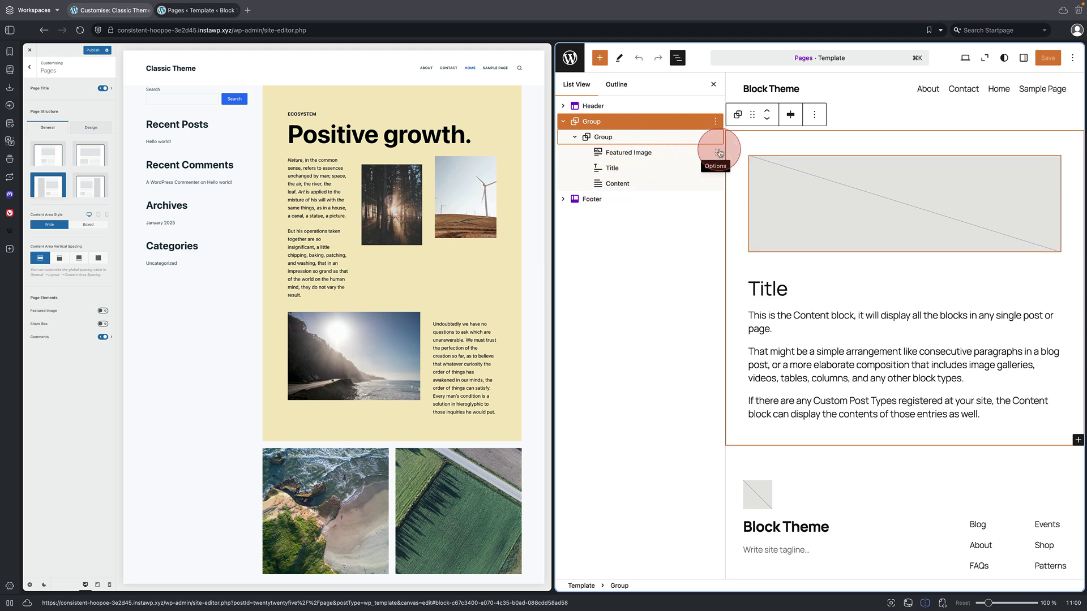
- Browse the Pages pattern category in the block inserter, then close the inserter
{"action": "left_click", "coordinate": [599, 57]}
{"action": "left_click", "coordinate": [610, 84]}
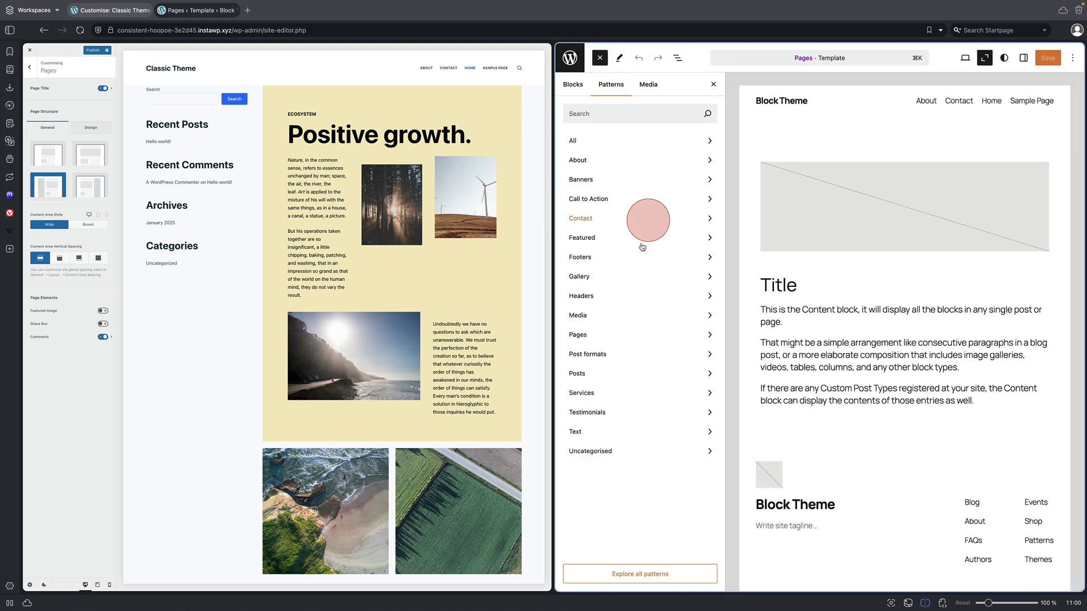
{"action": "left_click", "coordinate": [605, 336]}
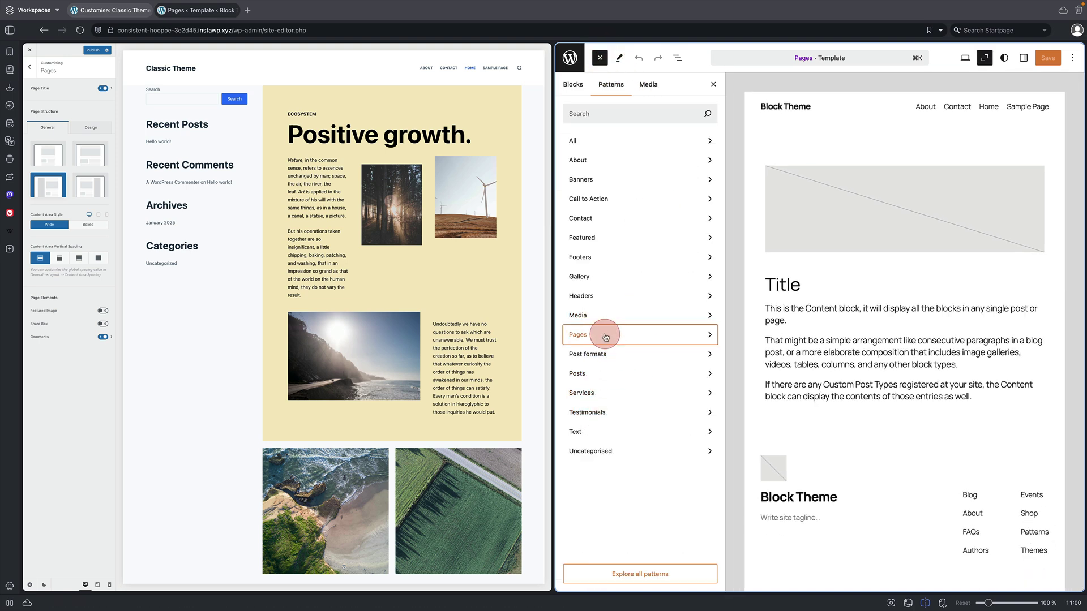
{"action": "scroll", "coordinate": [793, 418], "scroll_direction": "down", "scroll_amount": 5}
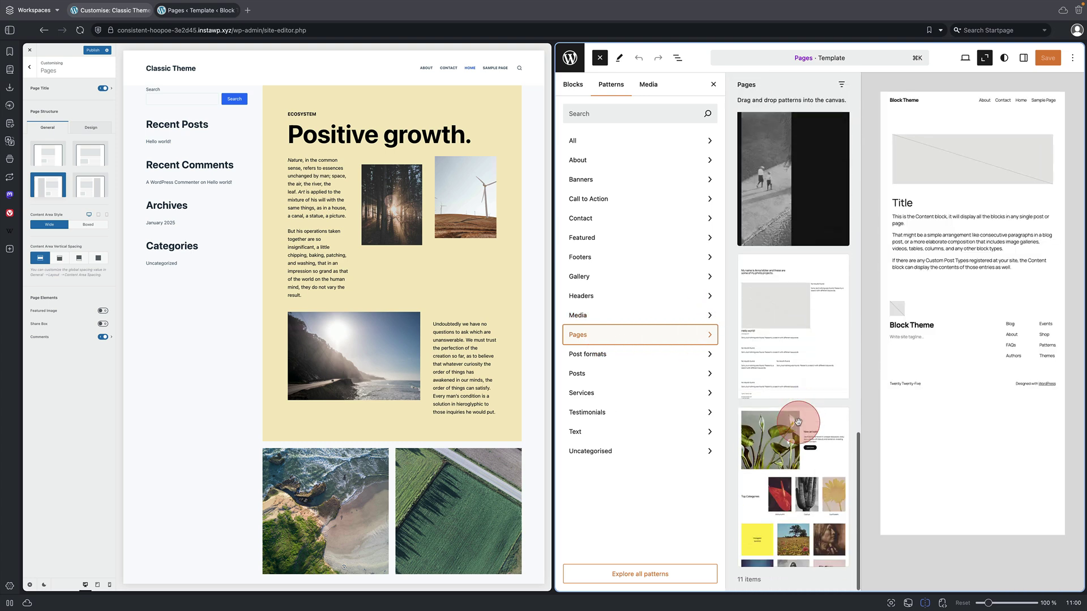
{"action": "scroll", "coordinate": [795, 419], "scroll_direction": "up", "scroll_amount": 5}
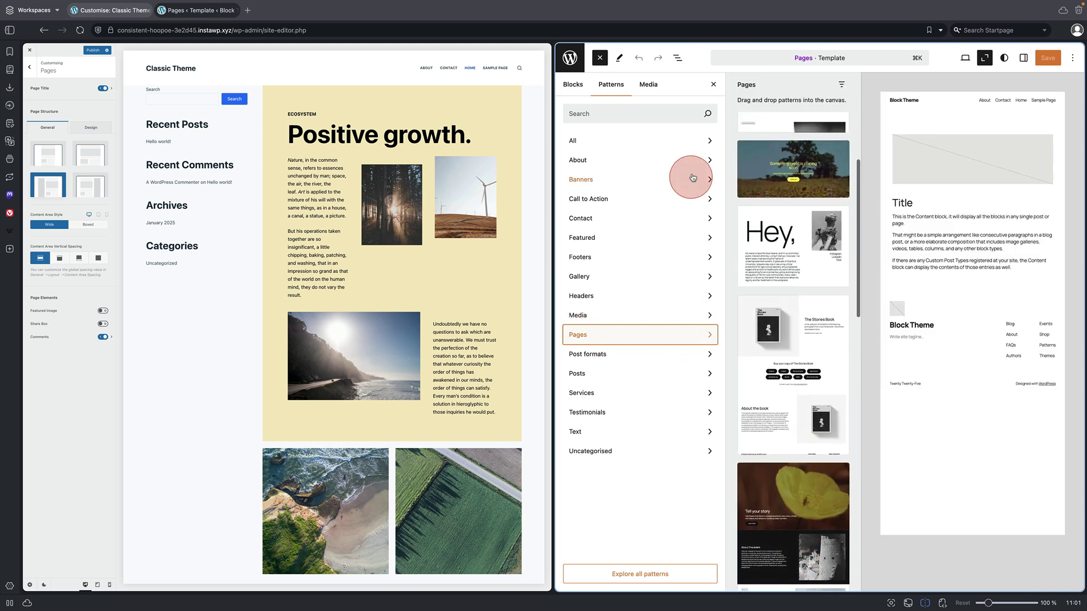
{"action": "left_click", "coordinate": [708, 90]}
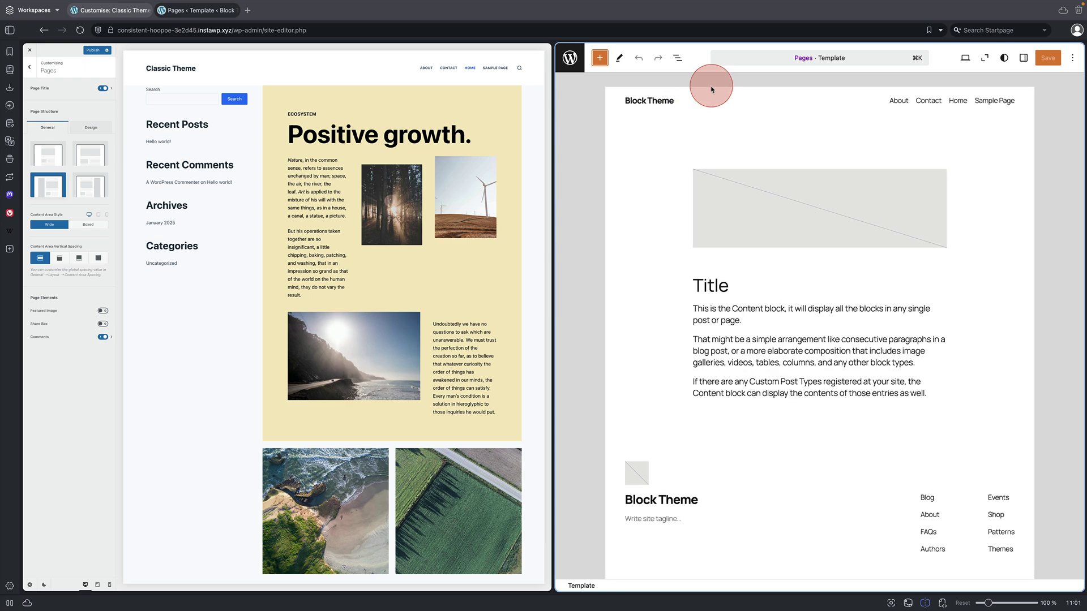
- Cycle the Pages structure through Narrow Width, Right Sidebar and Left Sidebar, ending on Left Sidebar
{"action": "left_click", "coordinate": [64, 158]}
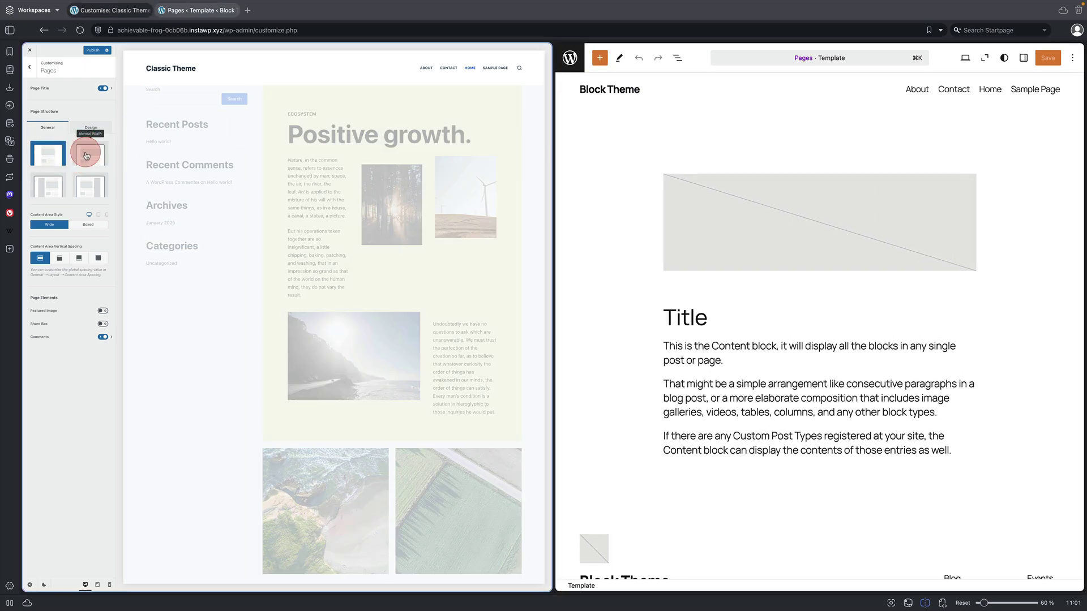
{"action": "left_click", "coordinate": [48, 185]}
{"action": "left_click", "coordinate": [91, 154]}
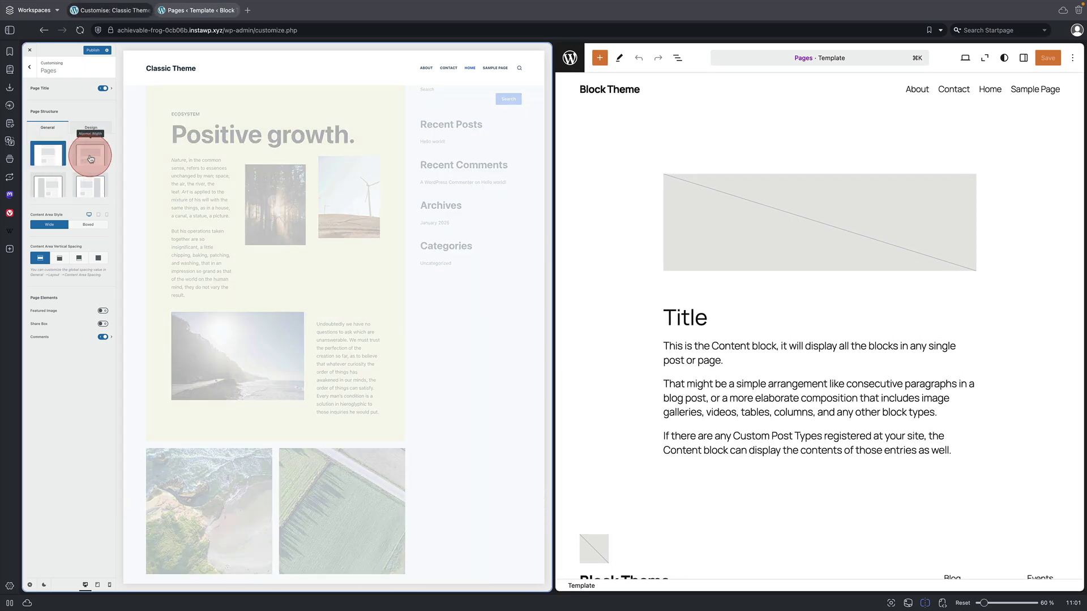
{"action": "left_click", "coordinate": [57, 161]}
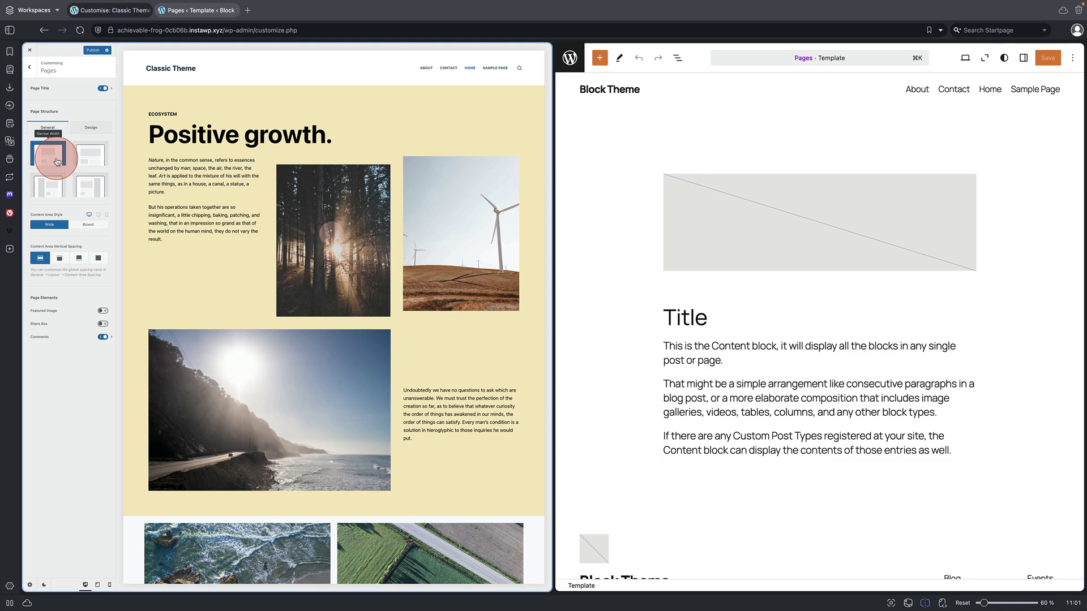
{"action": "left_click", "coordinate": [84, 154]}
{"action": "left_click", "coordinate": [48, 182]}
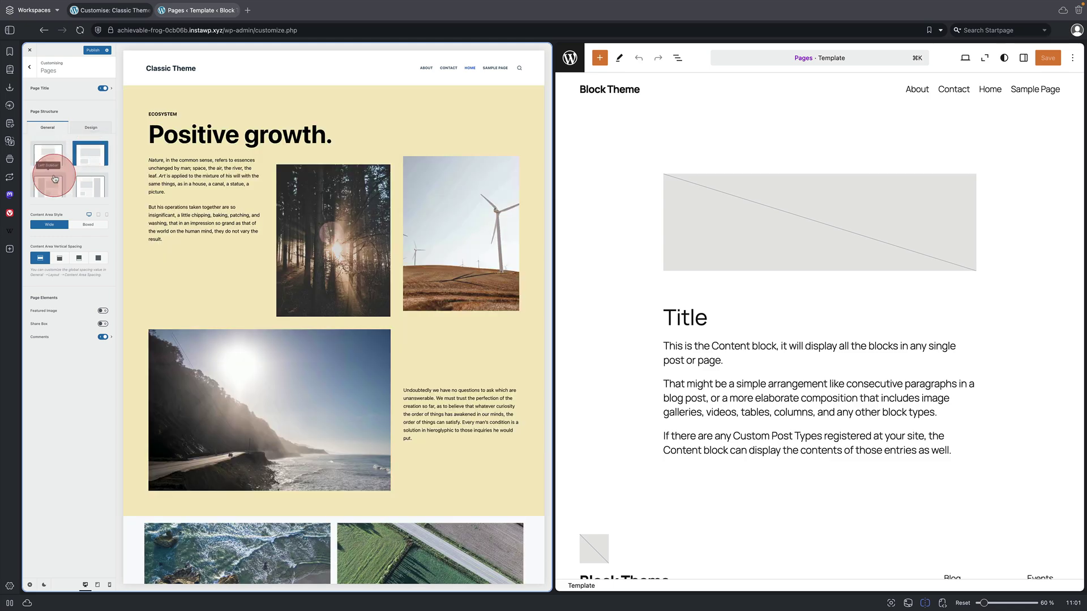
{"action": "left_click", "coordinate": [90, 185]}
{"action": "left_click", "coordinate": [89, 152]}
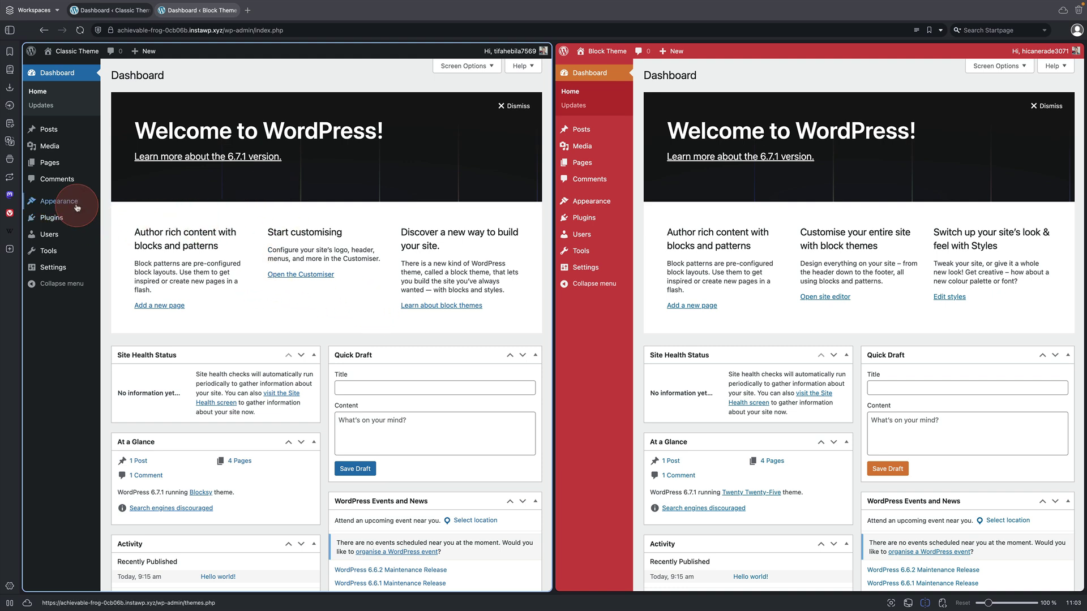
- Set the Classic Theme header main row's background to red #e21b1b in the Customizer
{"action": "mouse_move", "coordinate": [90, 208]}
{"action": "left_click", "coordinate": [123, 230]}
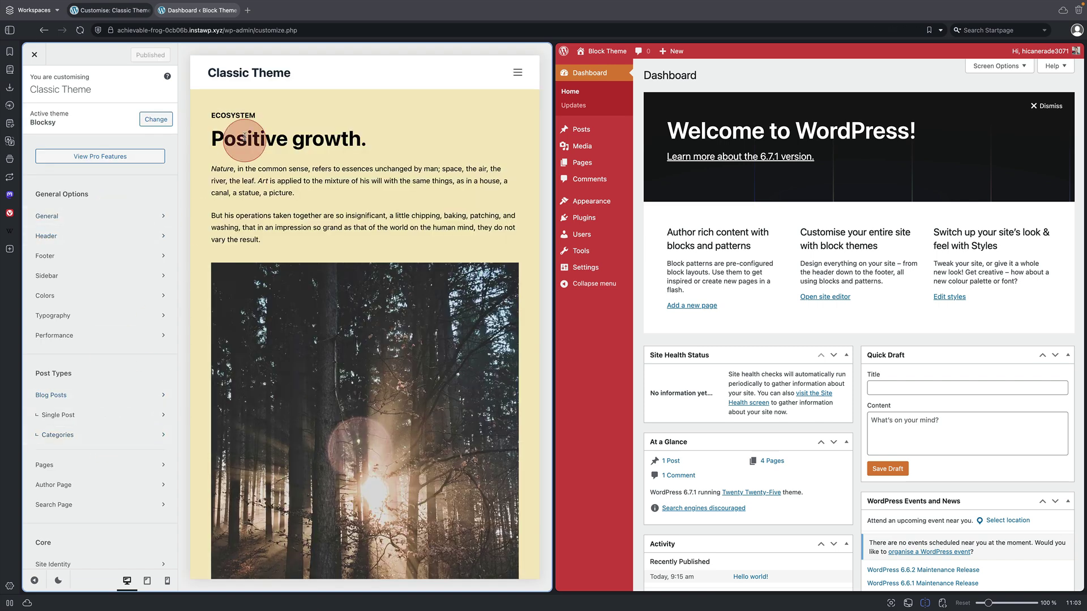
{"action": "left_click", "coordinate": [215, 68]}
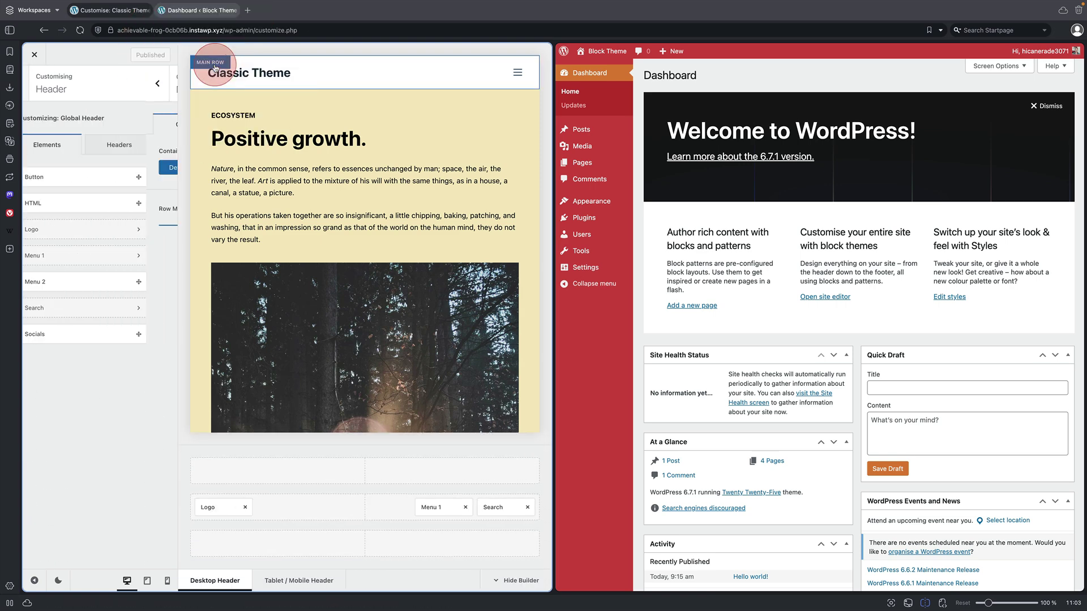
{"action": "left_click", "coordinate": [136, 124]}
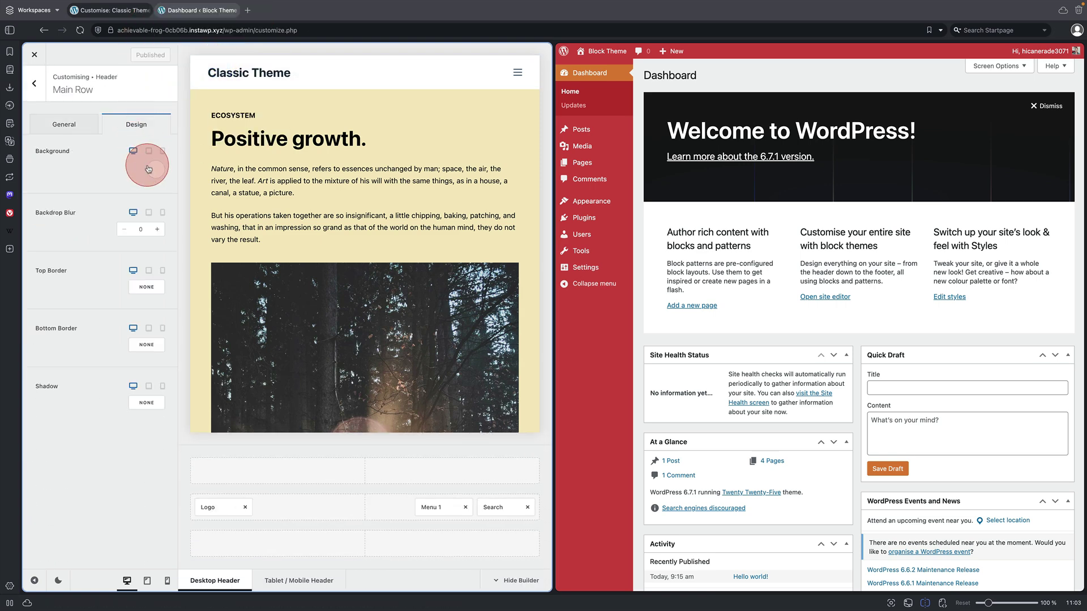
{"action": "left_click", "coordinate": [155, 170]}
{"action": "left_click", "coordinate": [145, 227]}
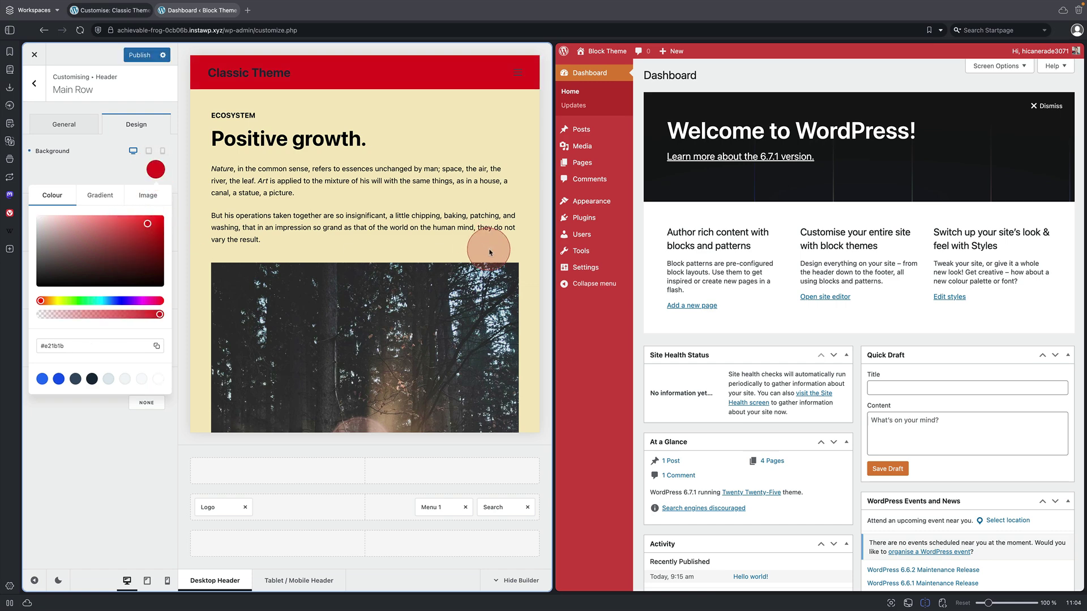
- In the Block Theme's Site Editor, browse the Navigation menu items, then open Blog Home for editing
{"action": "left_click", "coordinate": [653, 218]}
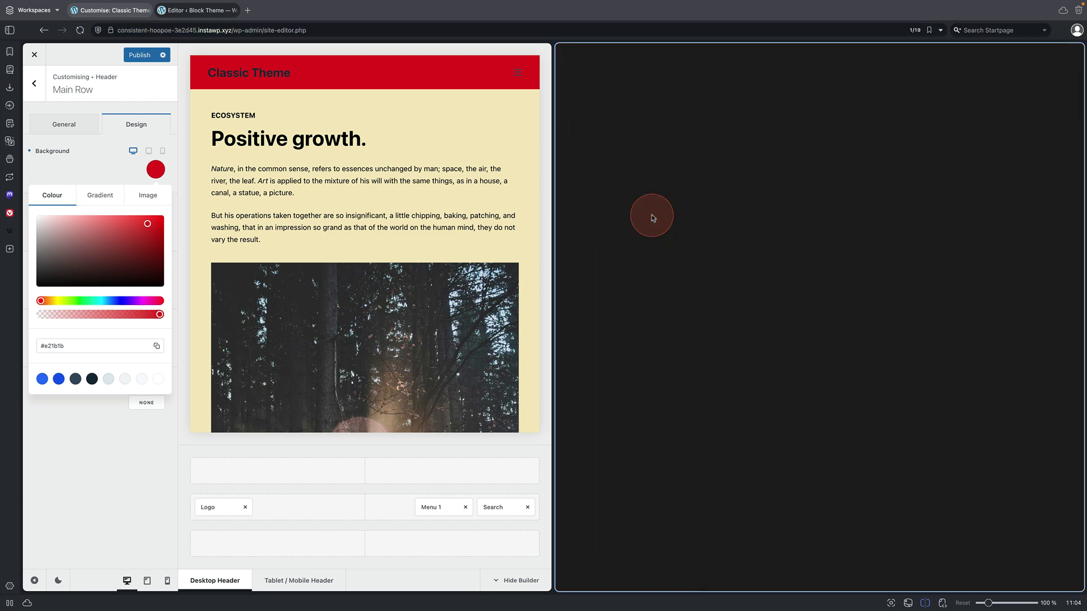
{"action": "left_click", "coordinate": [655, 221]}
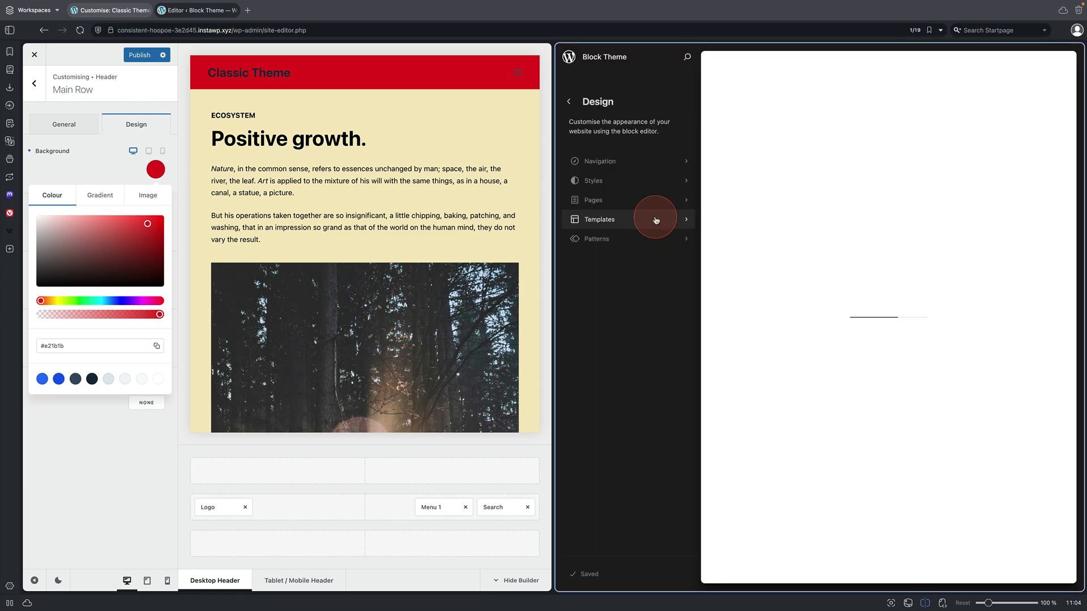
{"action": "left_click", "coordinate": [619, 169]}
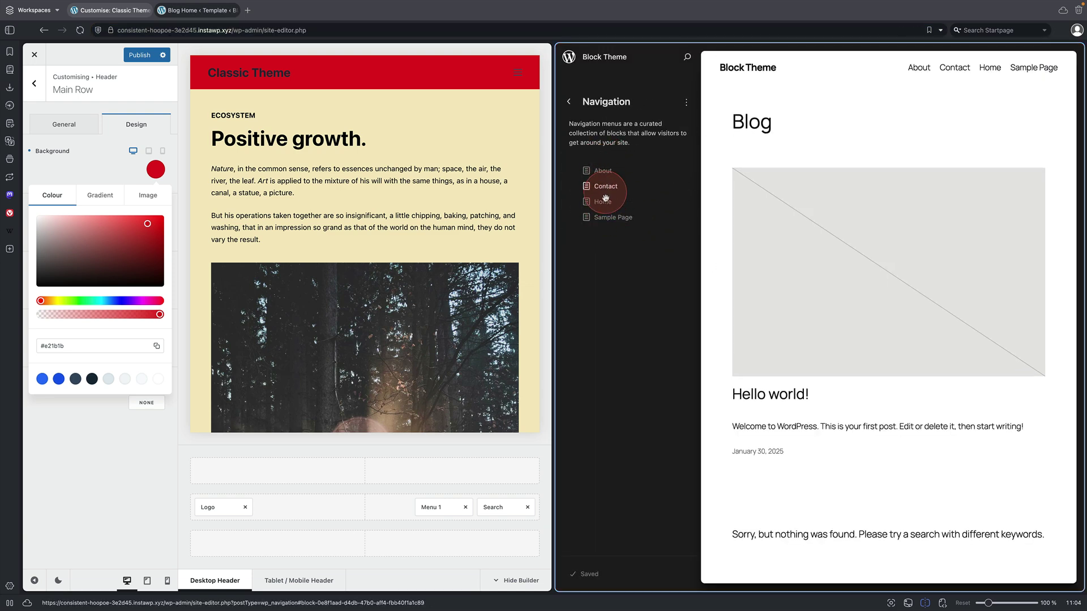
{"action": "left_click", "coordinate": [605, 186]}
{"action": "left_click", "coordinate": [604, 217]}
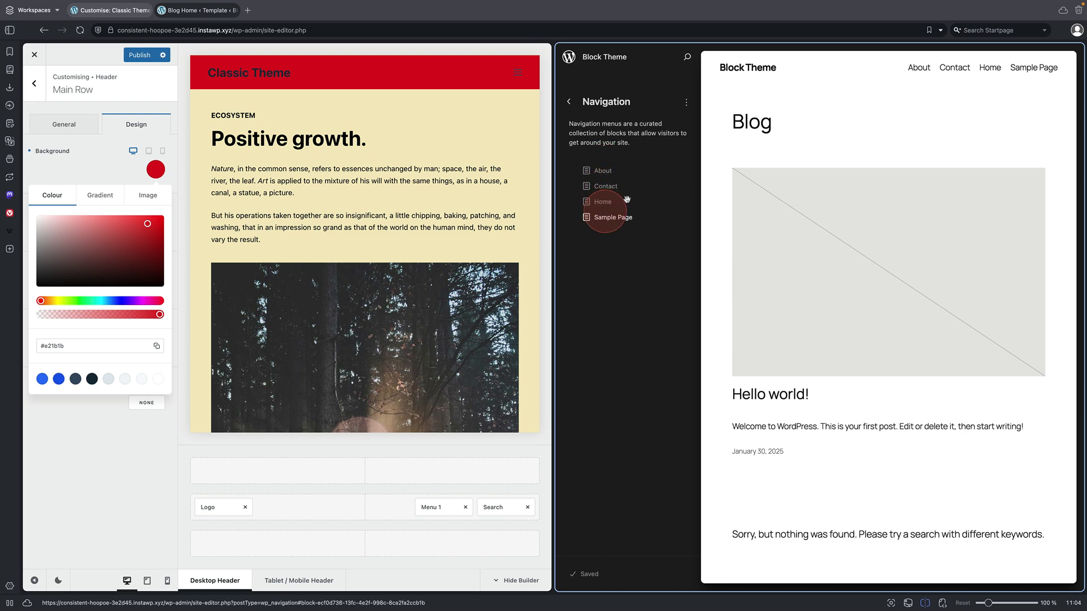
{"action": "left_click", "coordinate": [742, 68]}
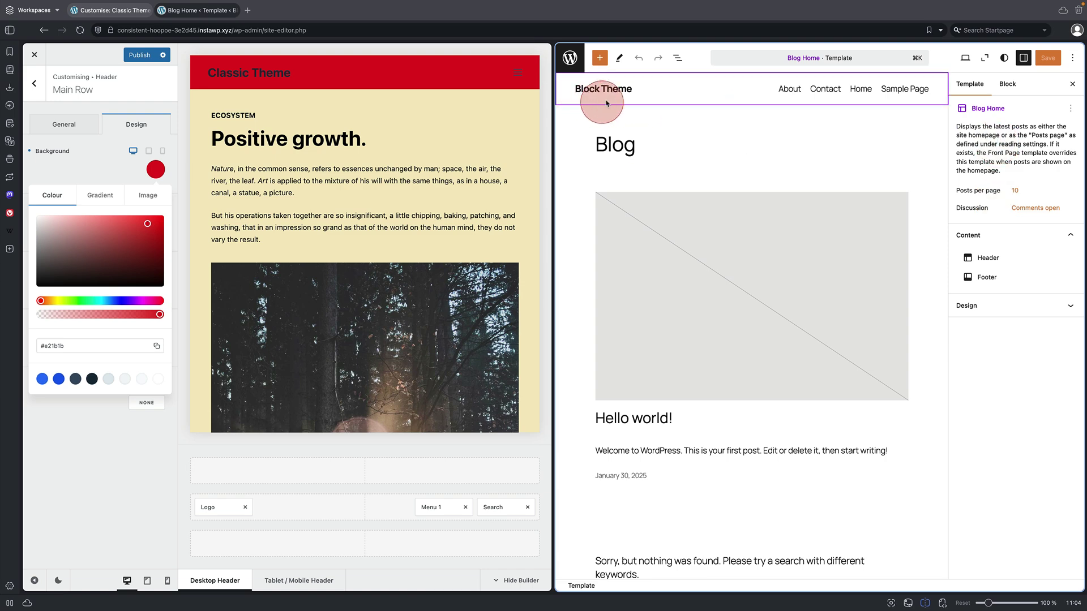
- Select the Site Title block, then the whole Header part to list alternative header designs
{"action": "left_click", "coordinate": [623, 90]}
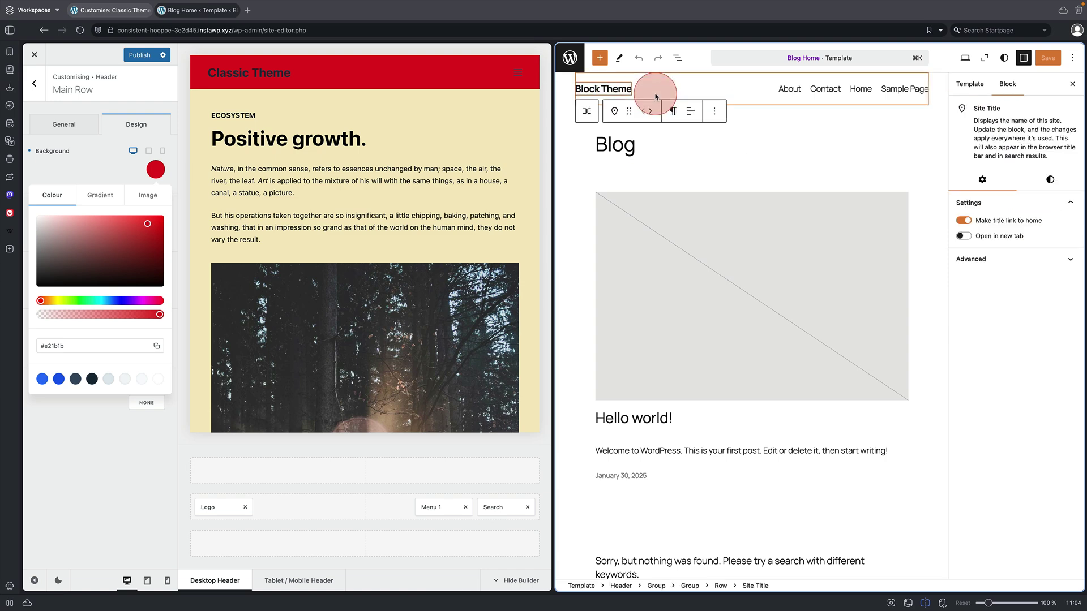
{"action": "left_click", "coordinate": [1054, 125]}
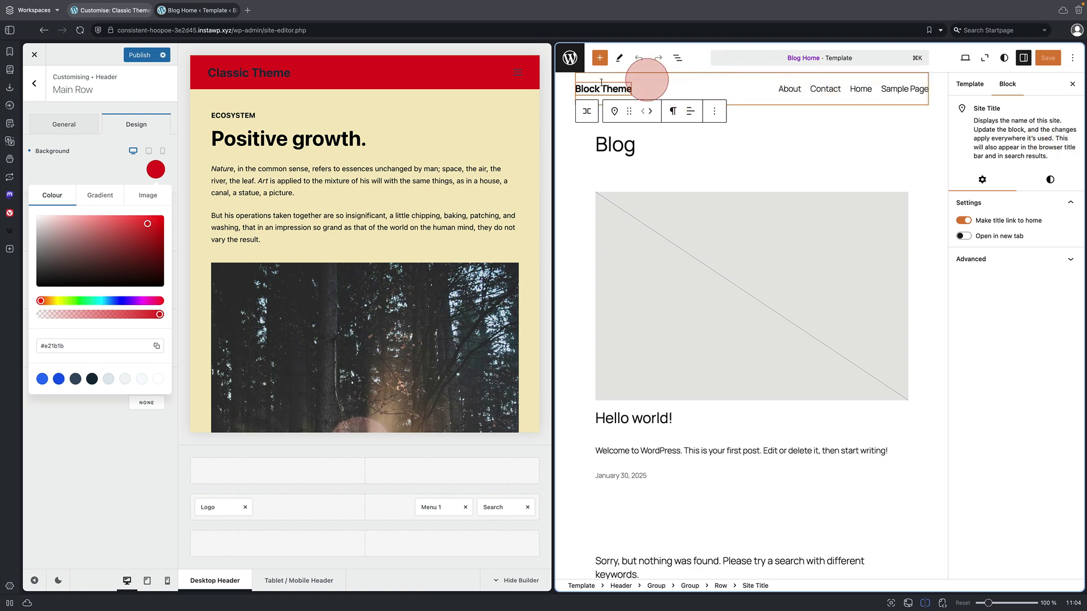
{"action": "left_click_drag", "start_coordinate": [590, 83], "coordinate": [625, 591]}
{"action": "left_click", "coordinate": [625, 589]}
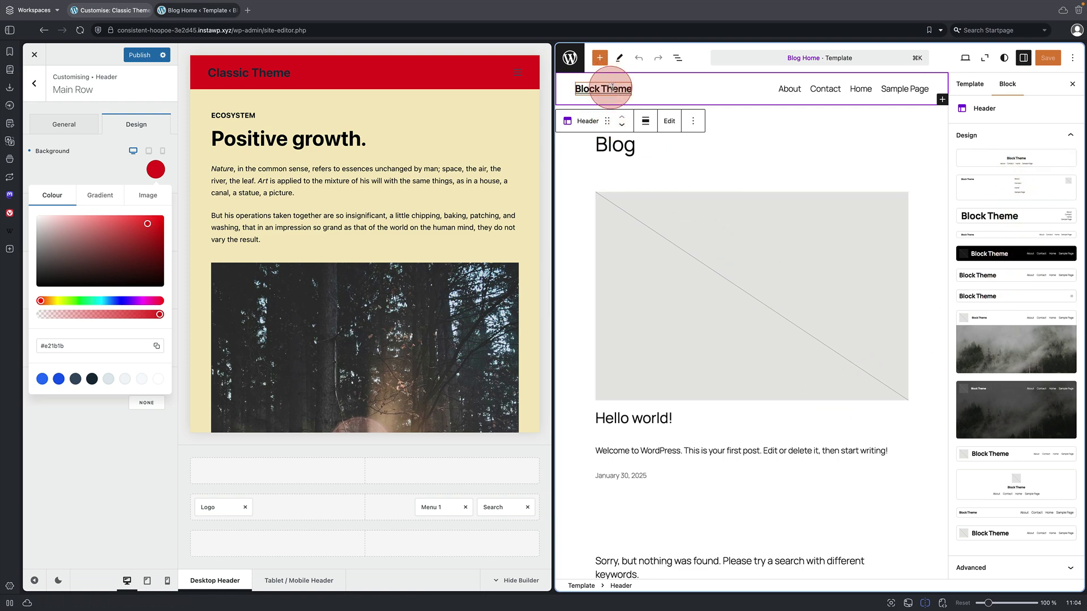
- Select the Header's Group block in List View and set its background to pink Accent 2 (#F6CFF4)
{"action": "left_click", "coordinate": [677, 58]}
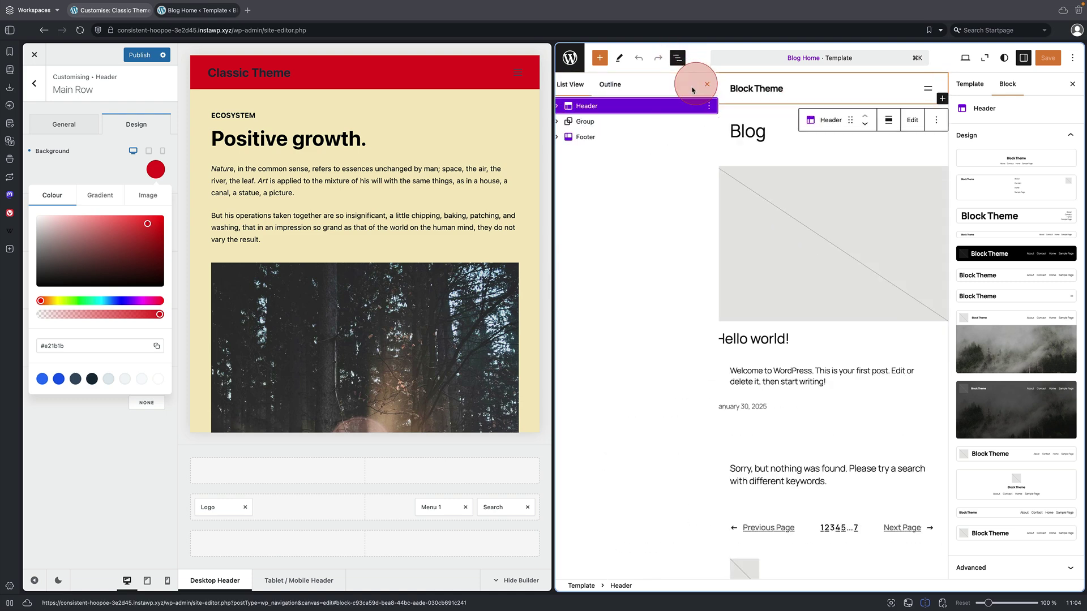
{"action": "left_click", "coordinate": [564, 106]}
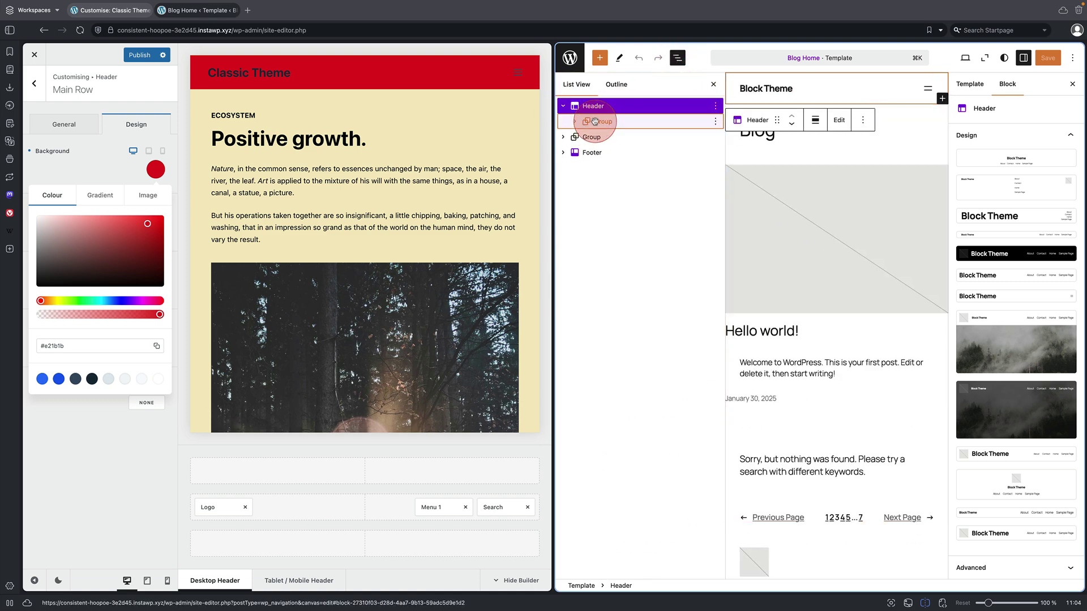
{"action": "left_click", "coordinate": [595, 121]}
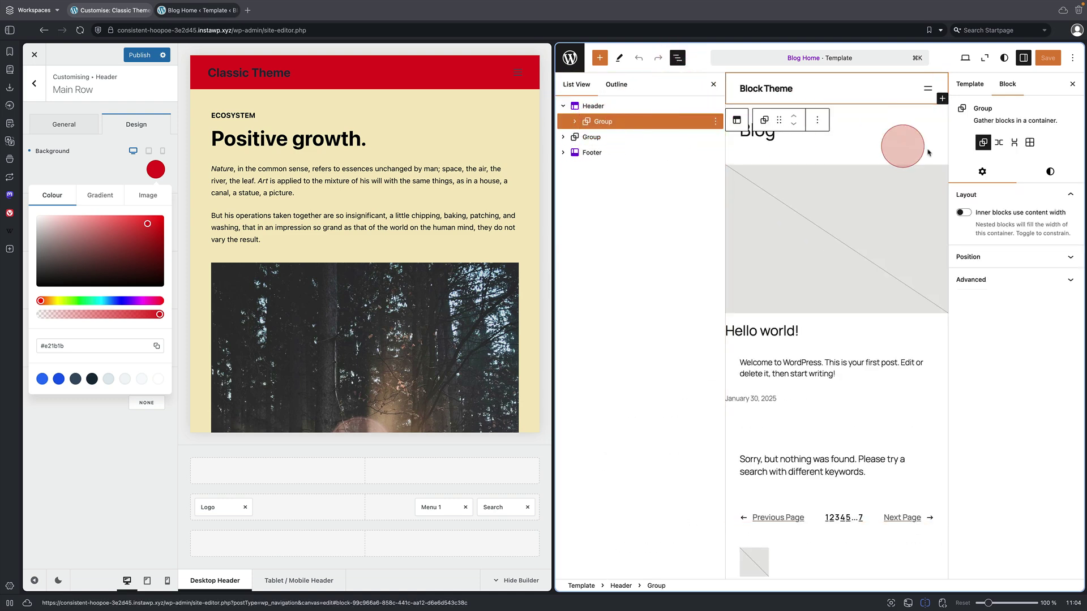
{"action": "left_click", "coordinate": [1050, 171]}
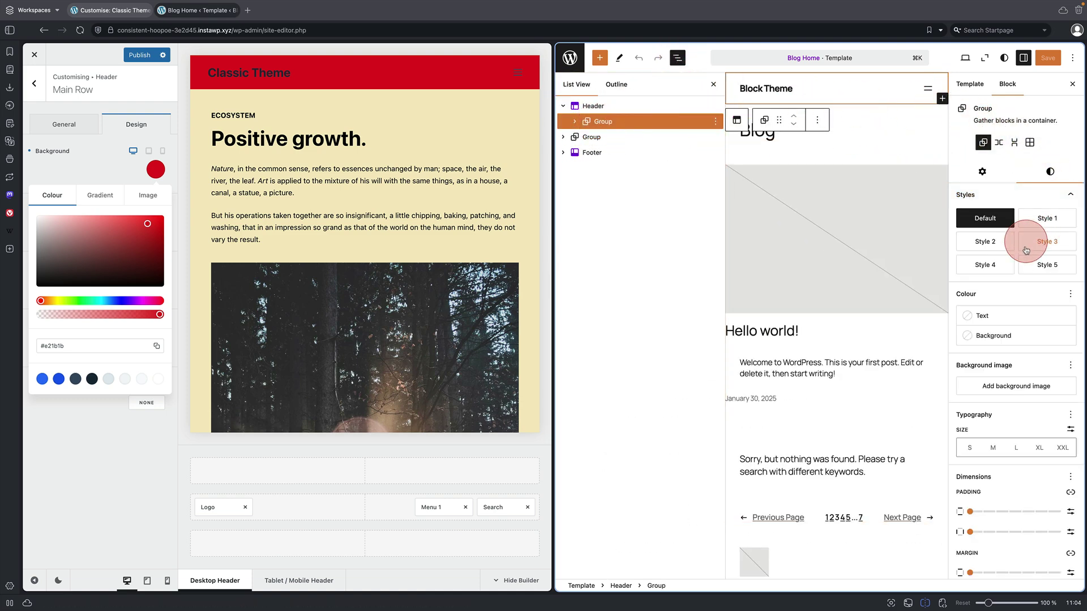
{"action": "left_click", "coordinate": [1010, 342]}
{"action": "left_click", "coordinate": [847, 447]}
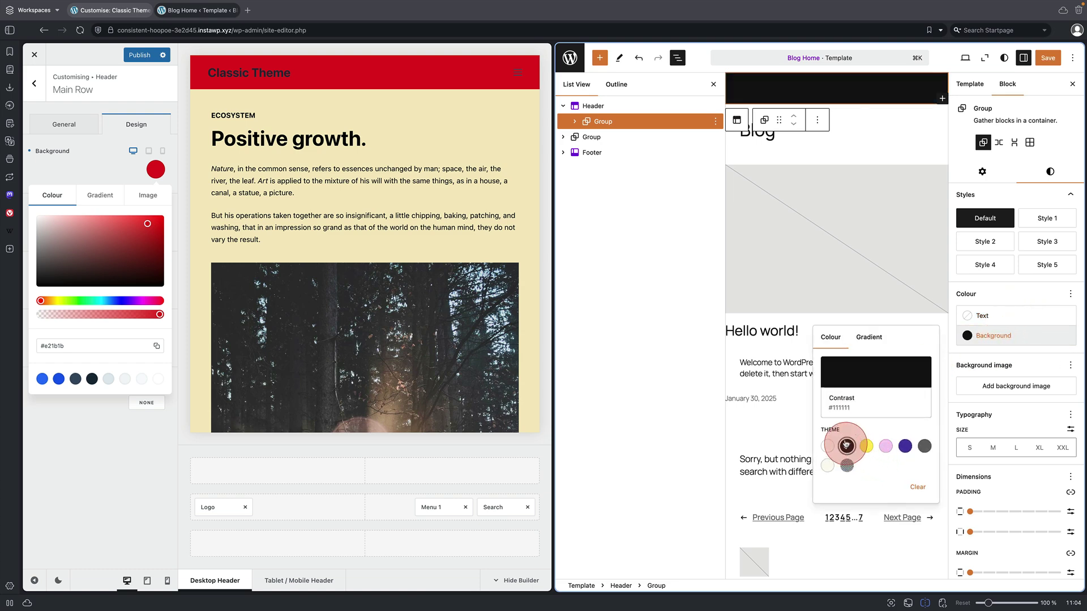
{"action": "left_click", "coordinate": [886, 446]}
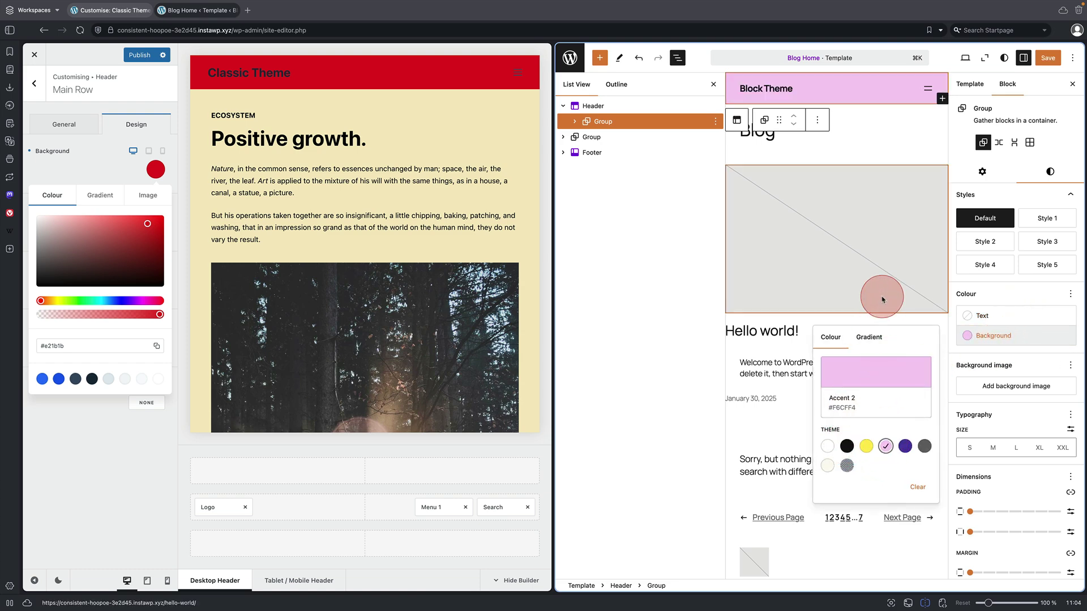